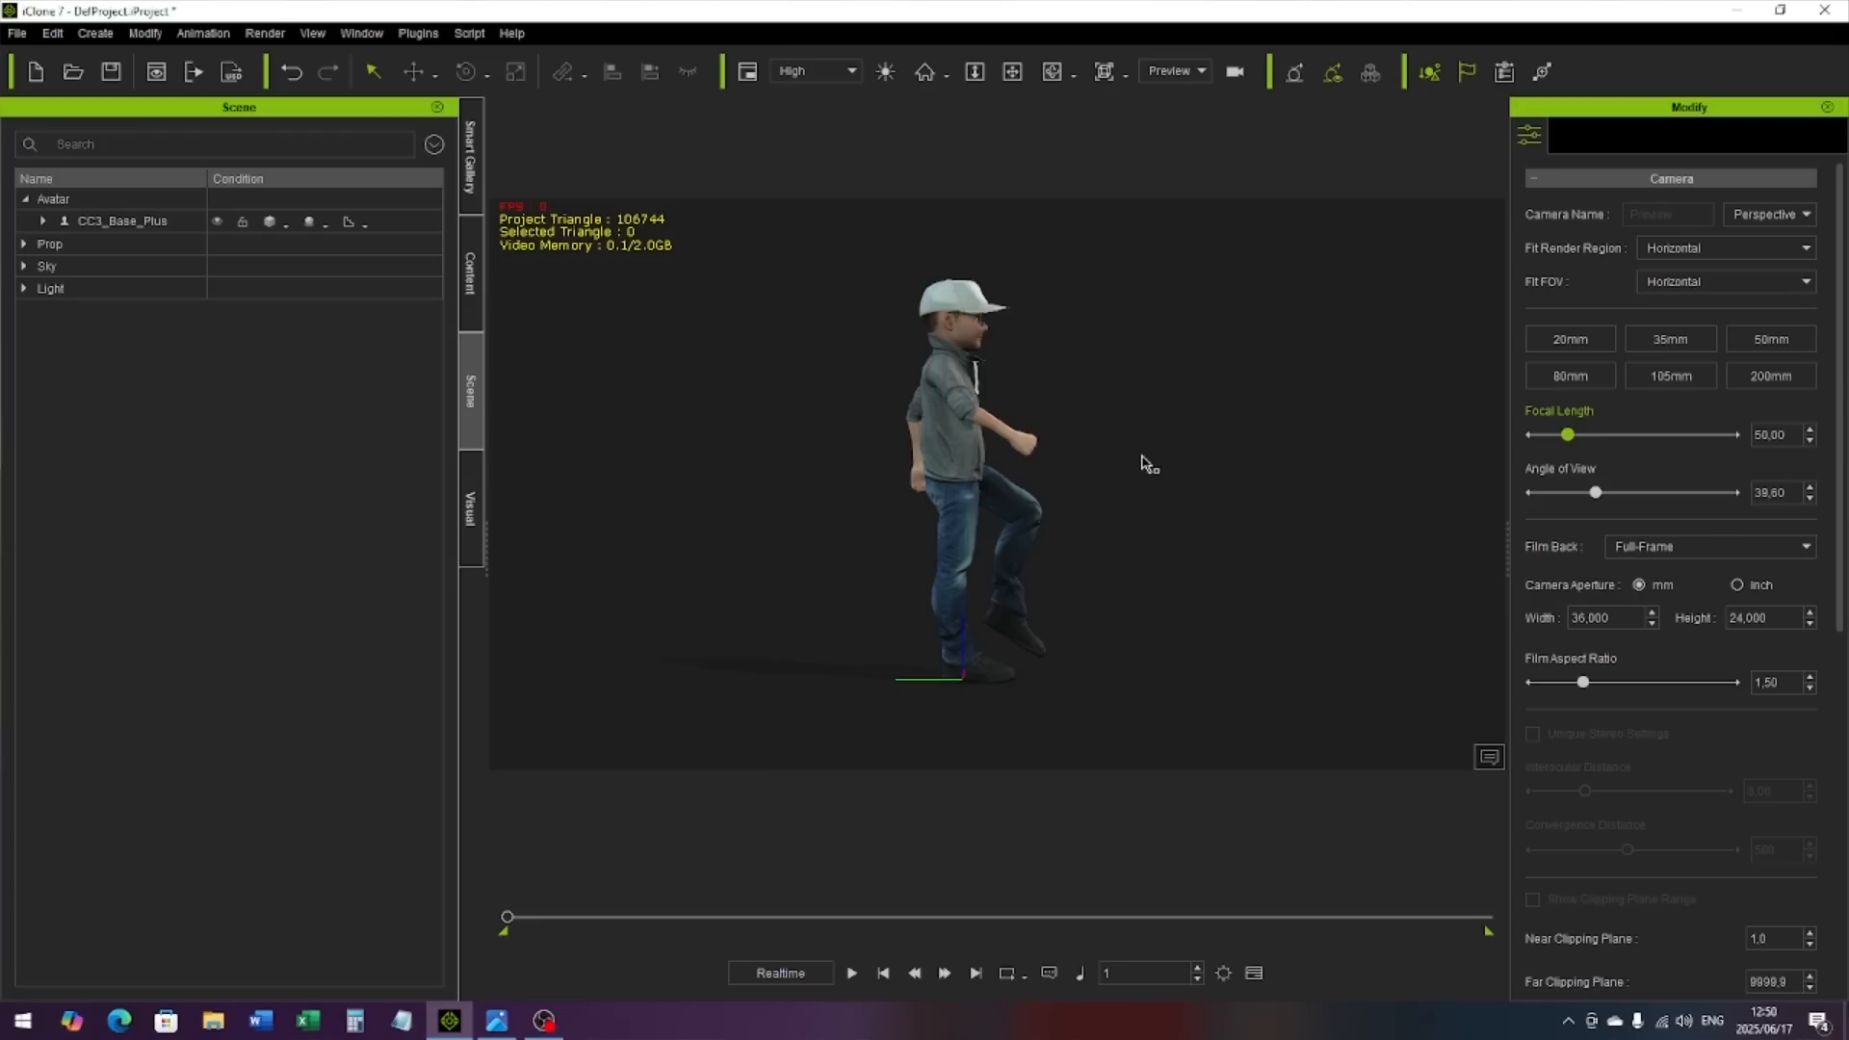
Step: Compare the avatar's side-view pose with the walk-cycle reference image in the photo viewer, and return to iClone
right_click_drag(675, 449, 568, 450)
right_click_drag(1061, 459, 1226, 452)
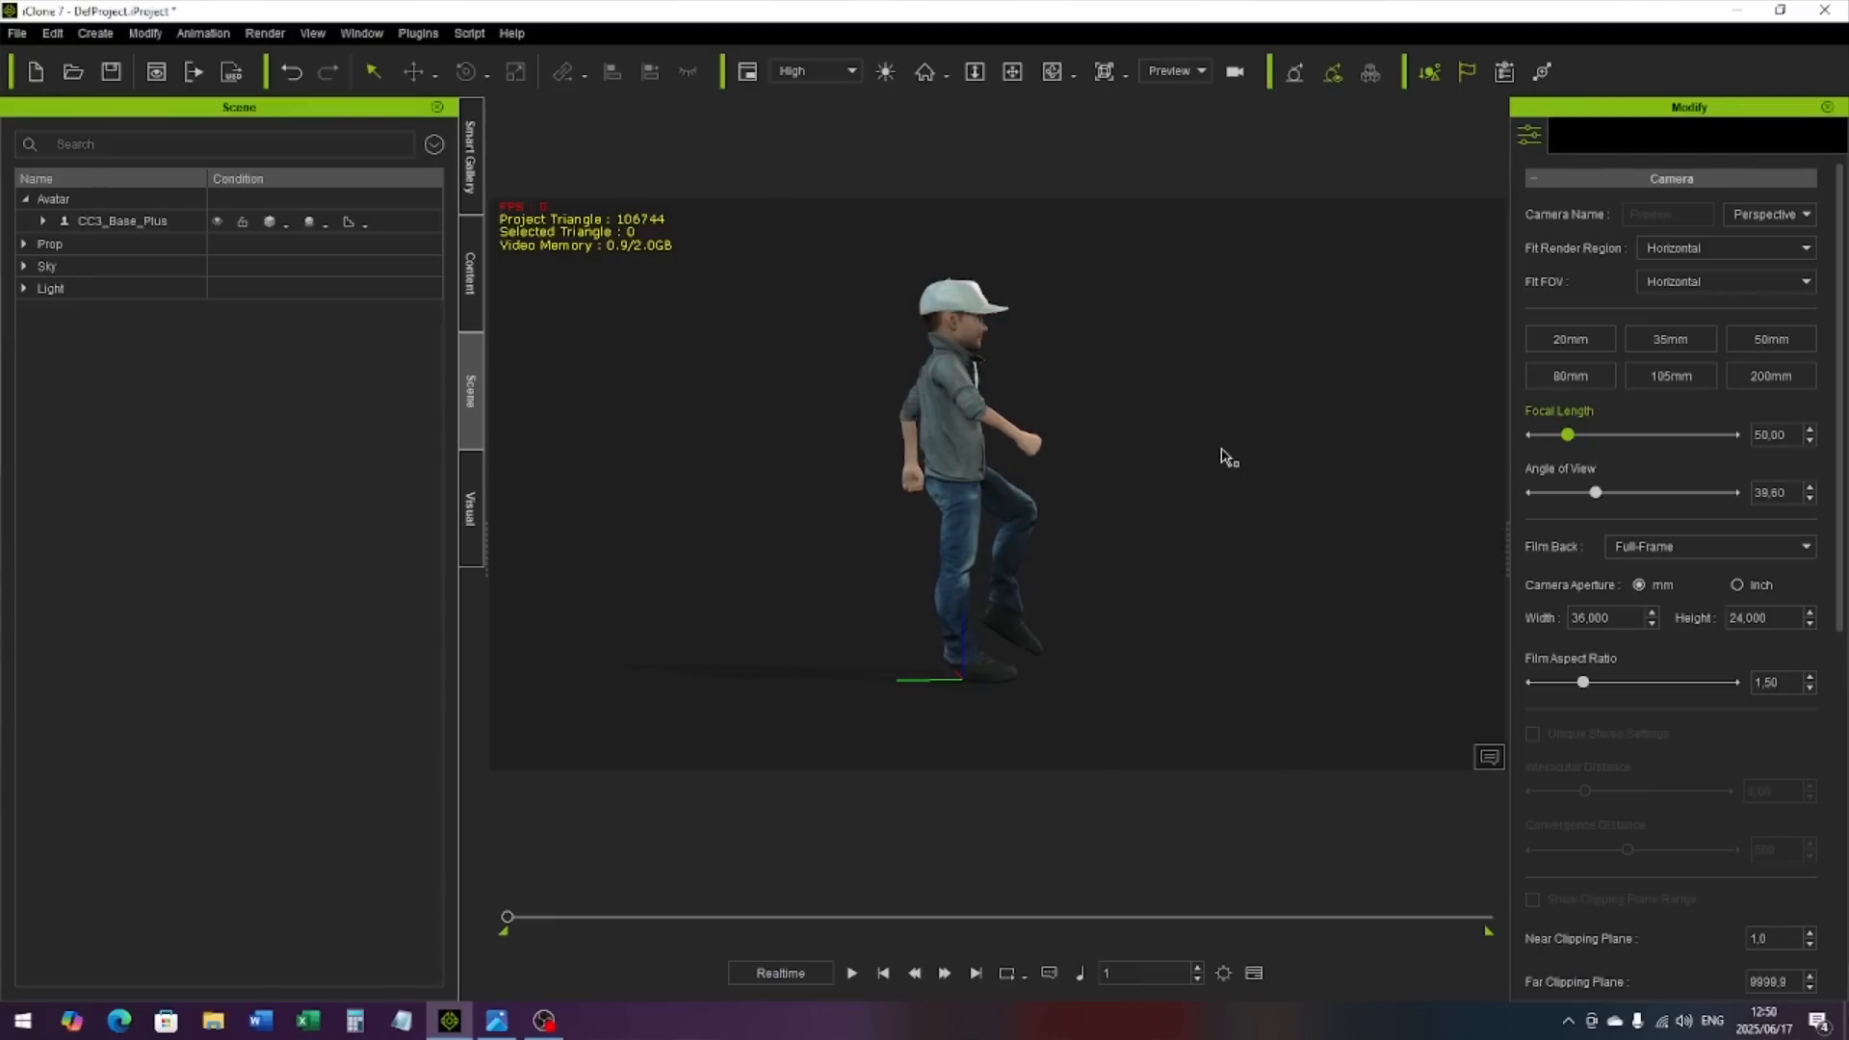
left_click(497, 1019)
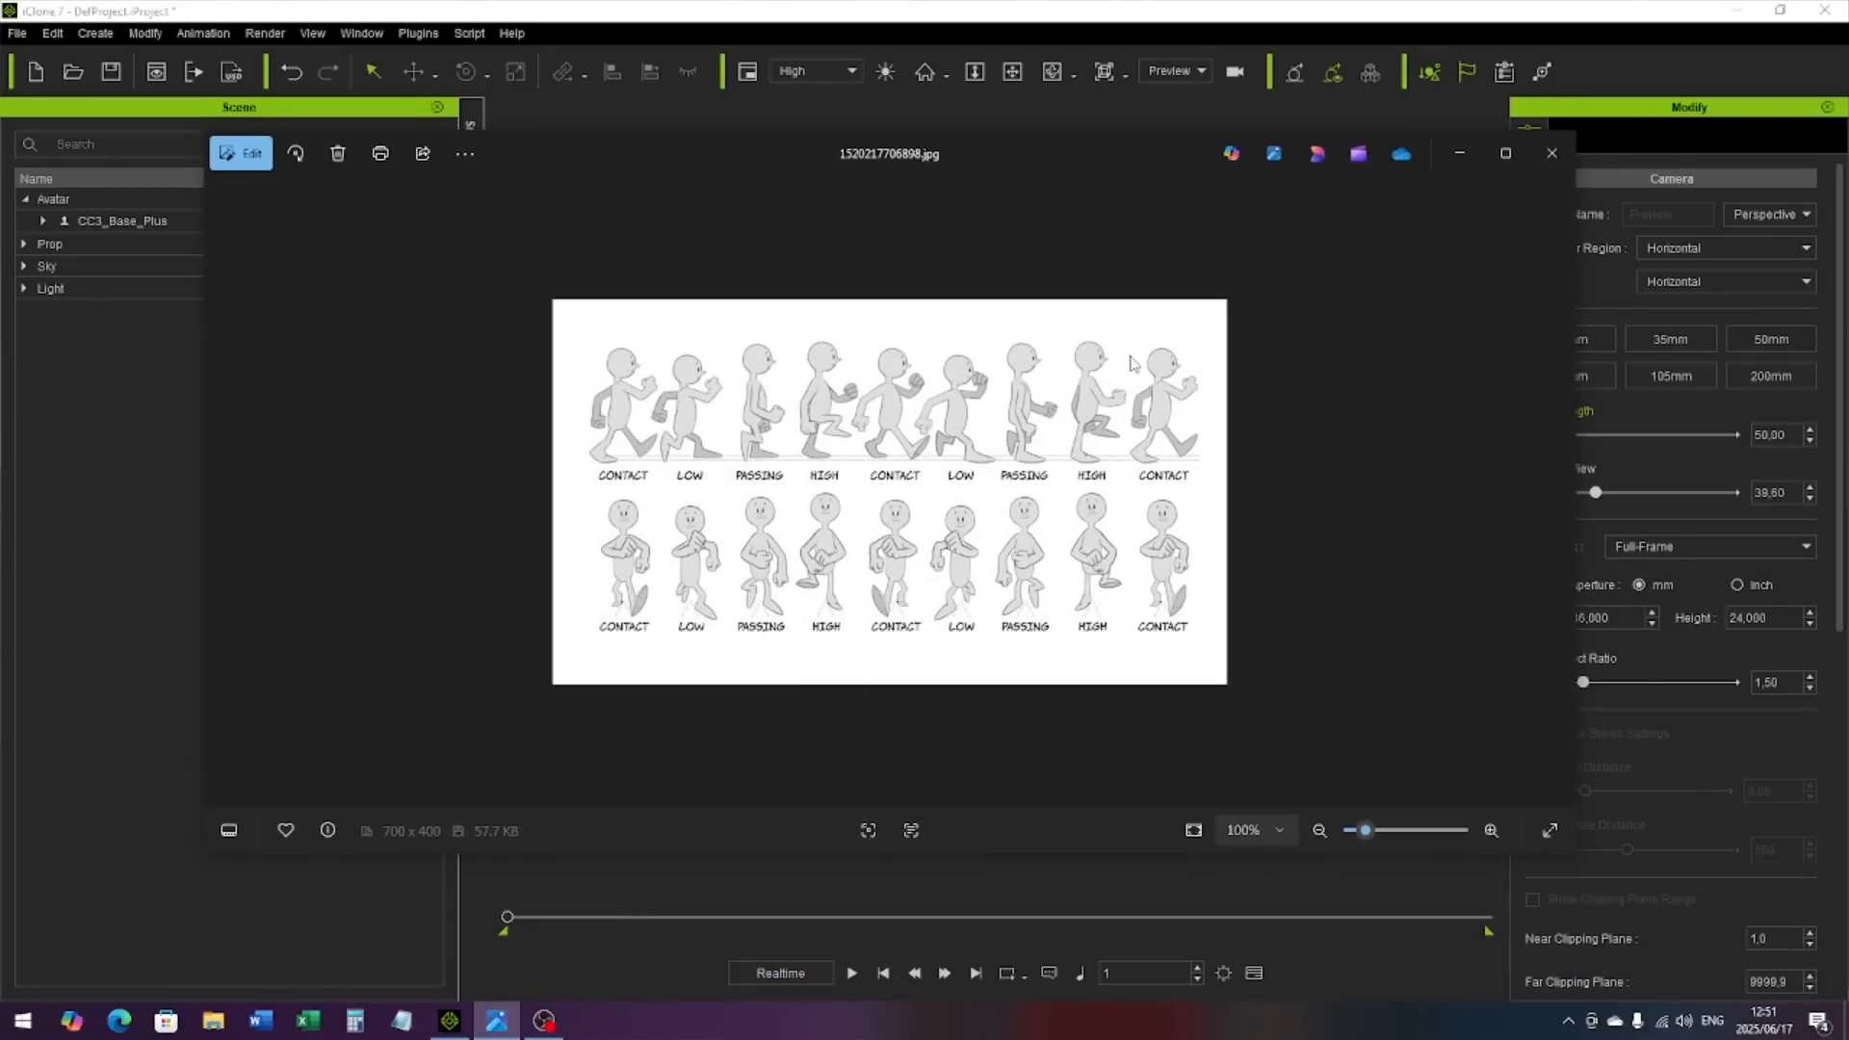
left_click(1460, 153)
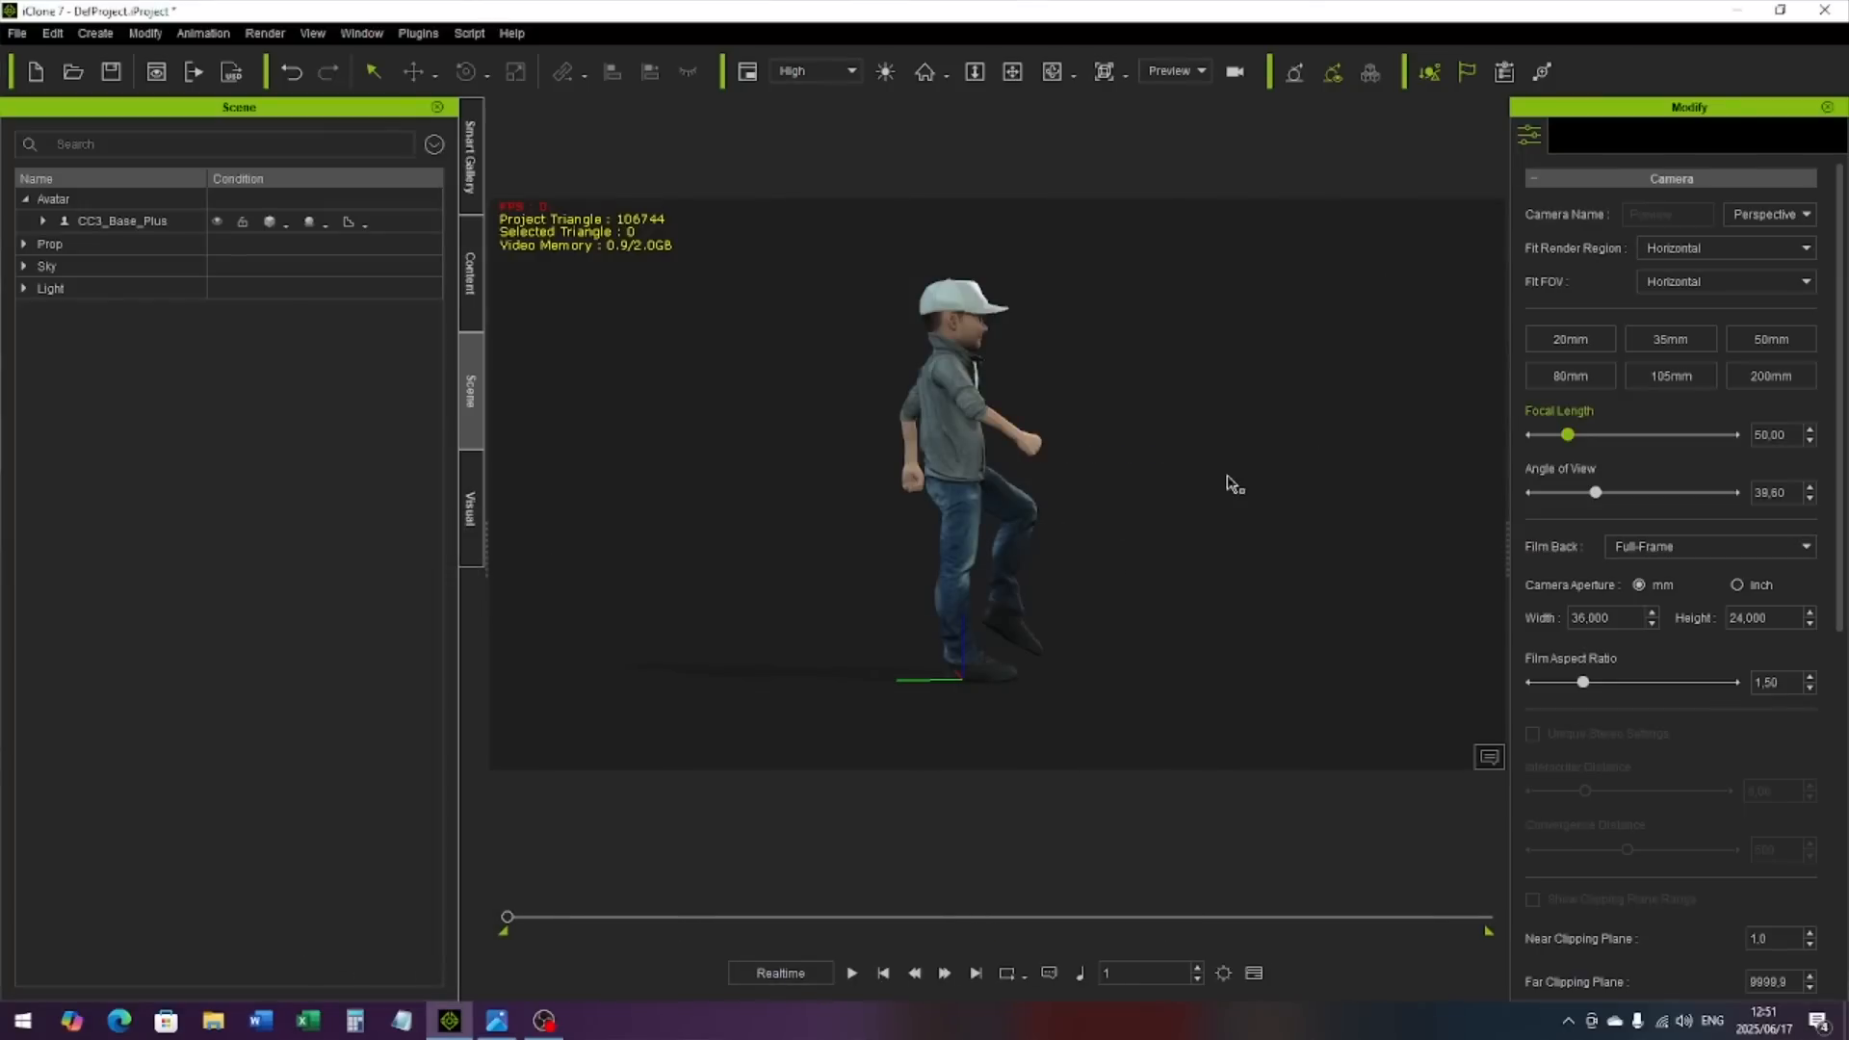
right_click_drag(1199, 479, 1139, 479, "alt")
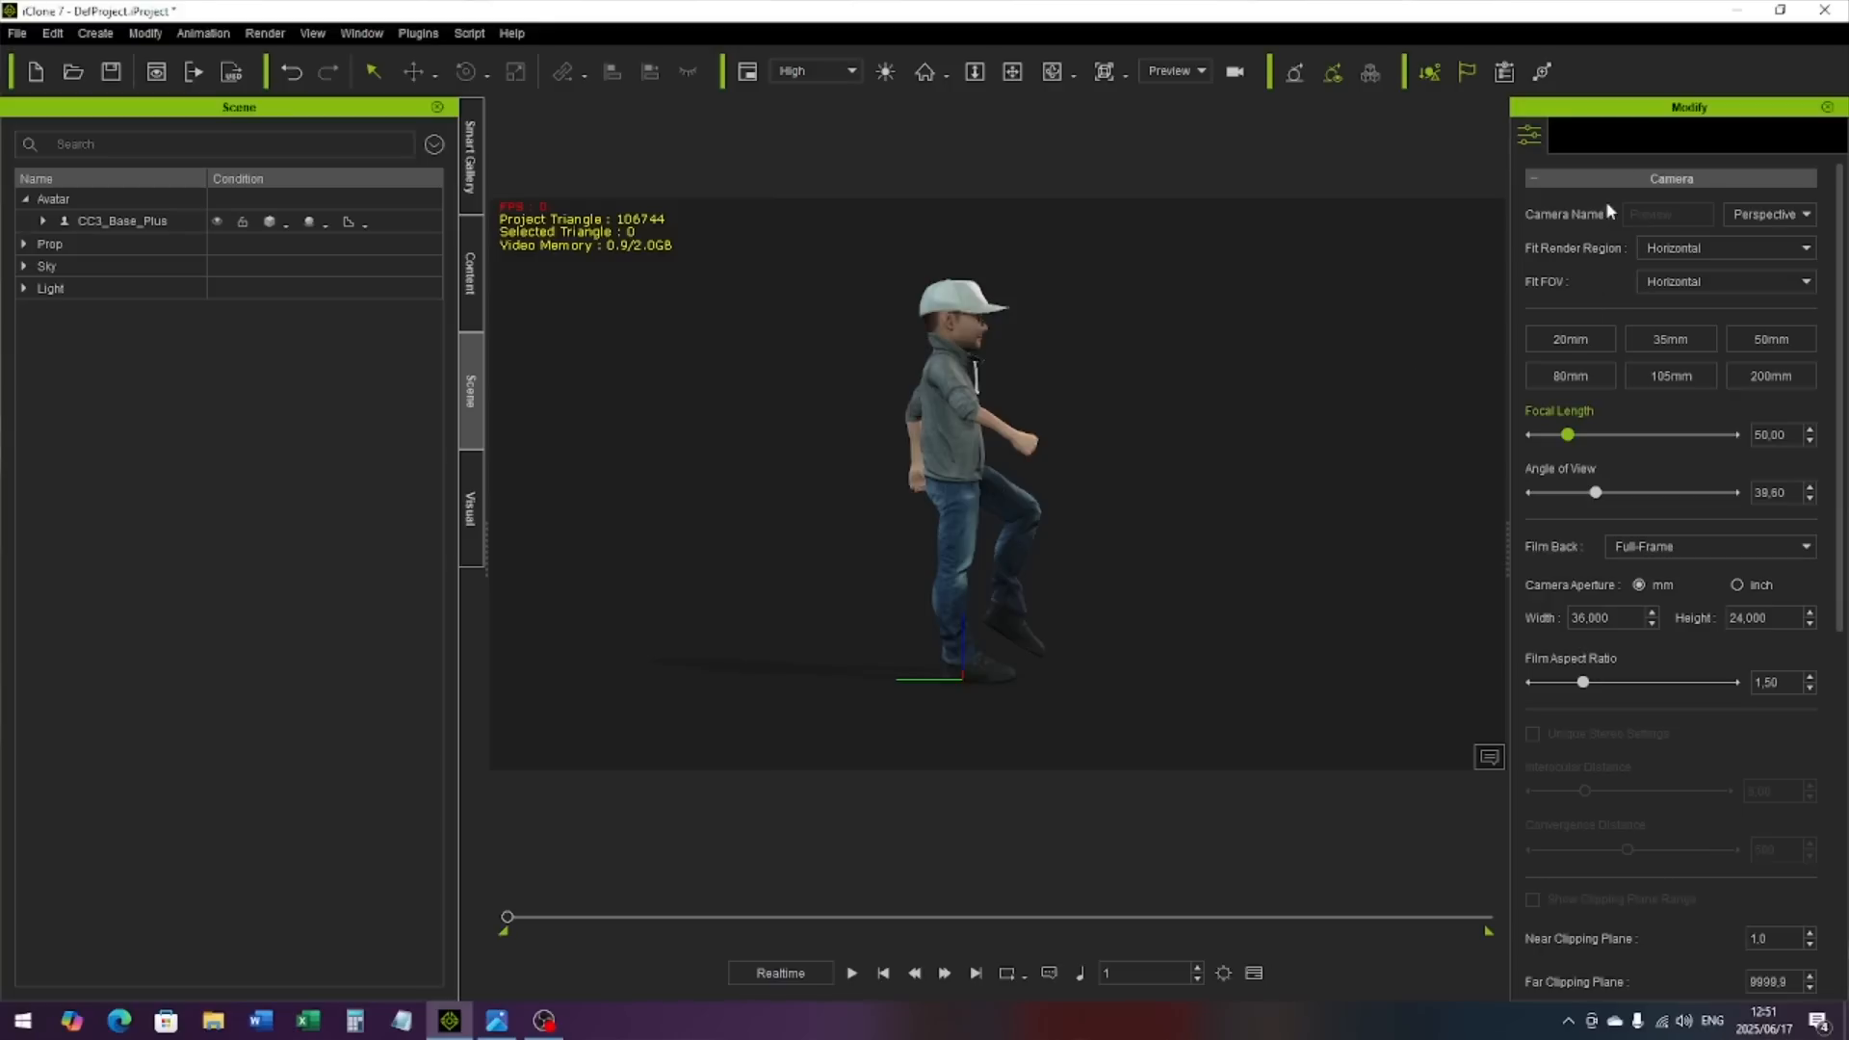
Step: Open Edit Motion Layer for CC3_Base_Plus and move the hips forward over the front of the supporting foot
left_click(123, 222)
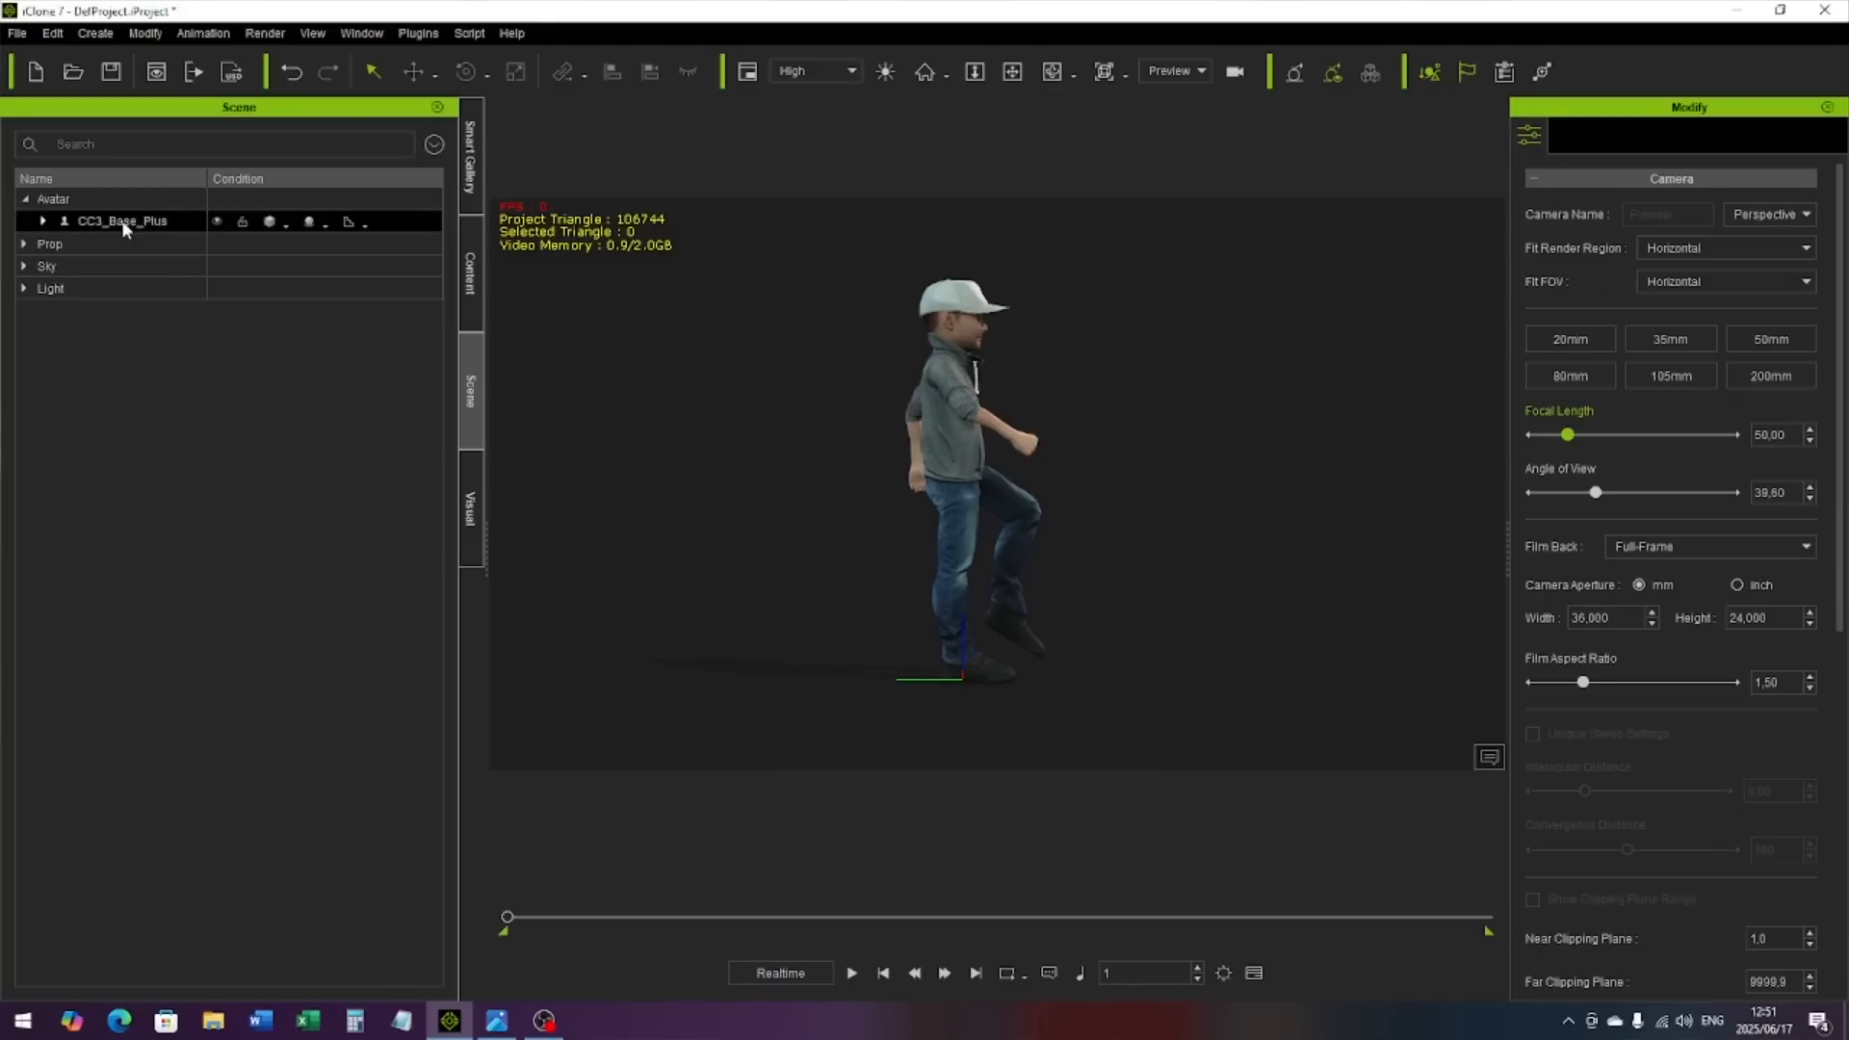
left_click(1568, 136)
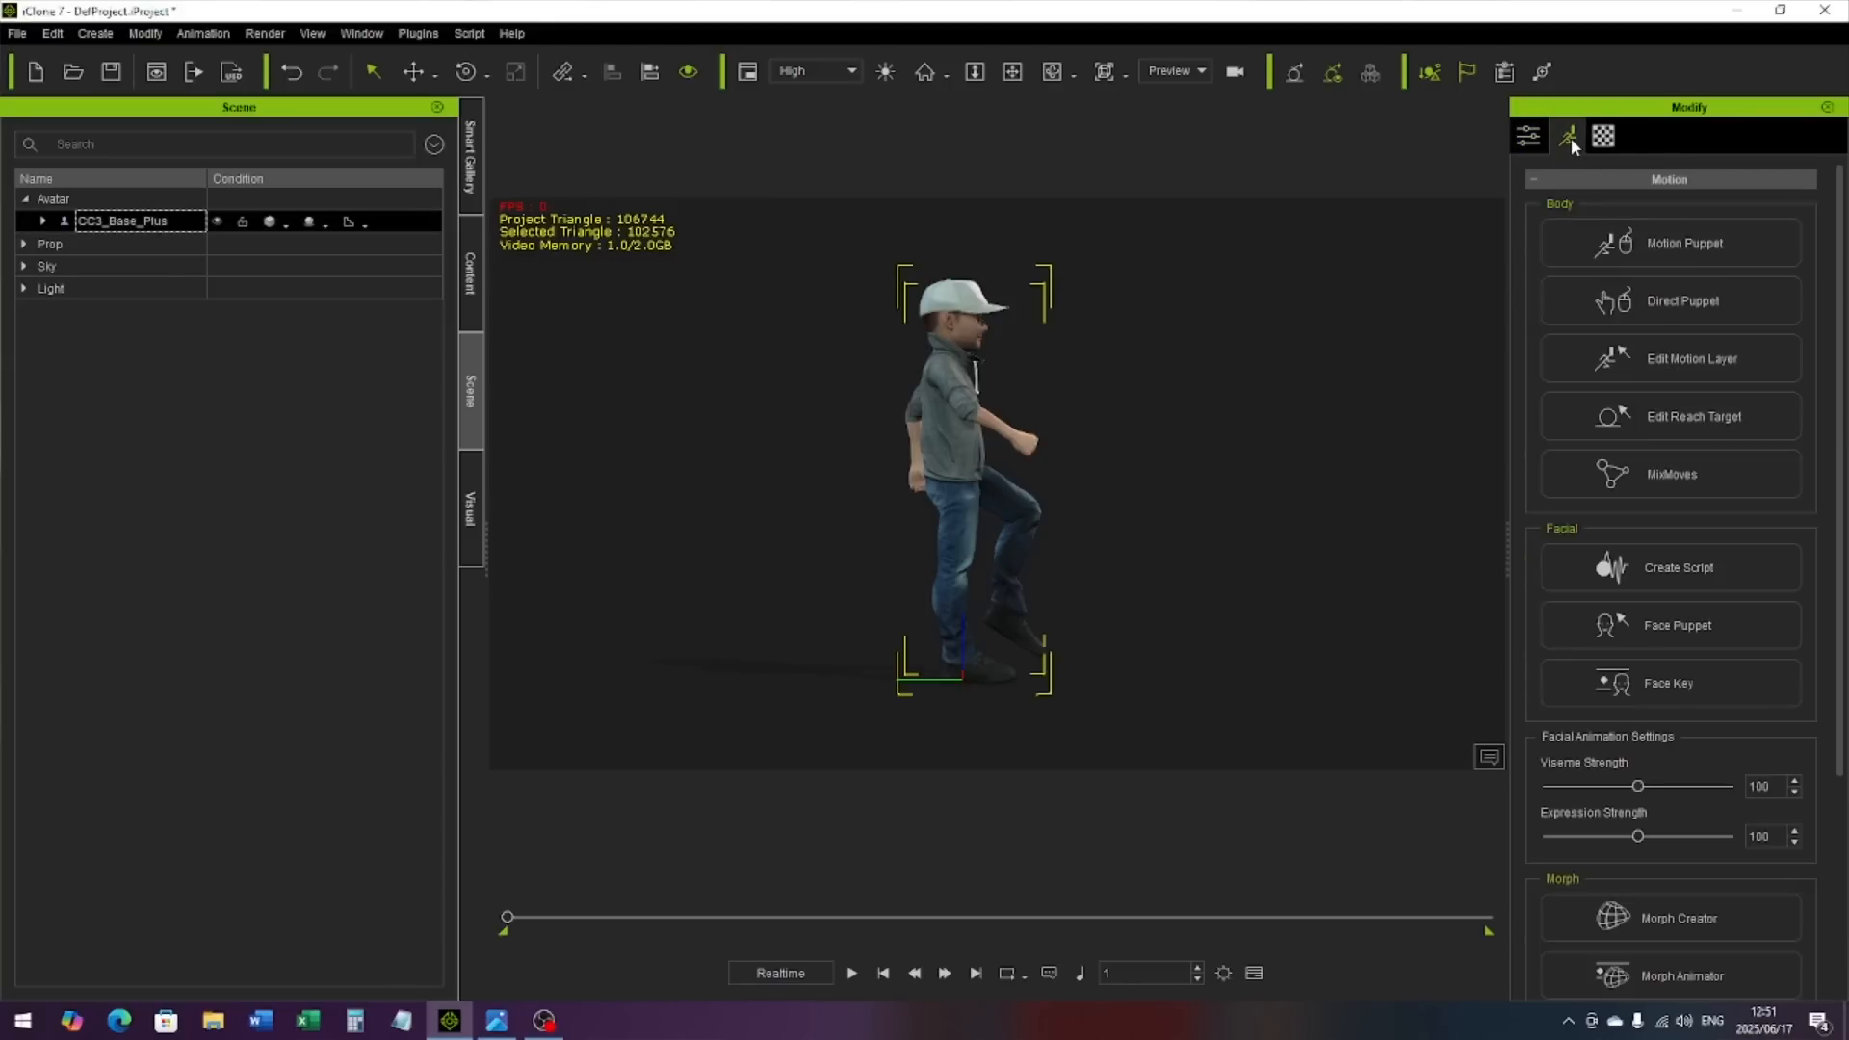
left_click(1680, 371)
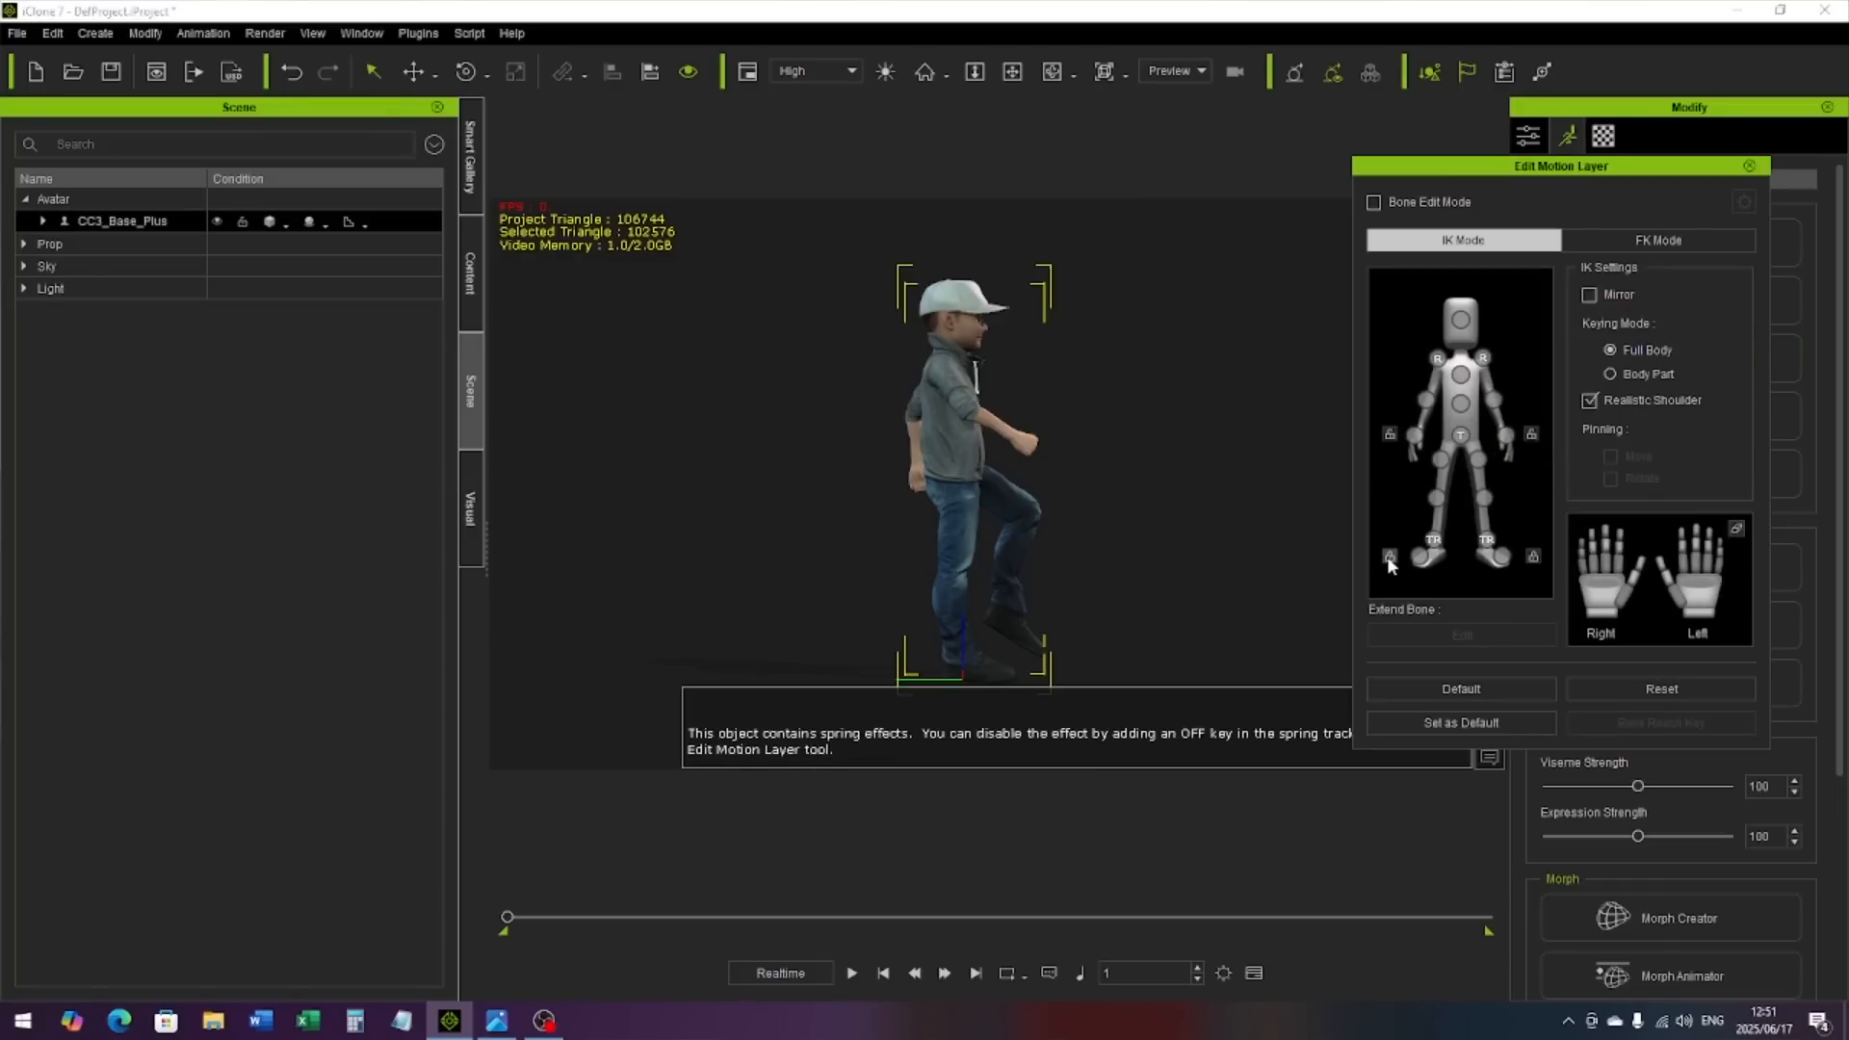
left_click(1460, 435)
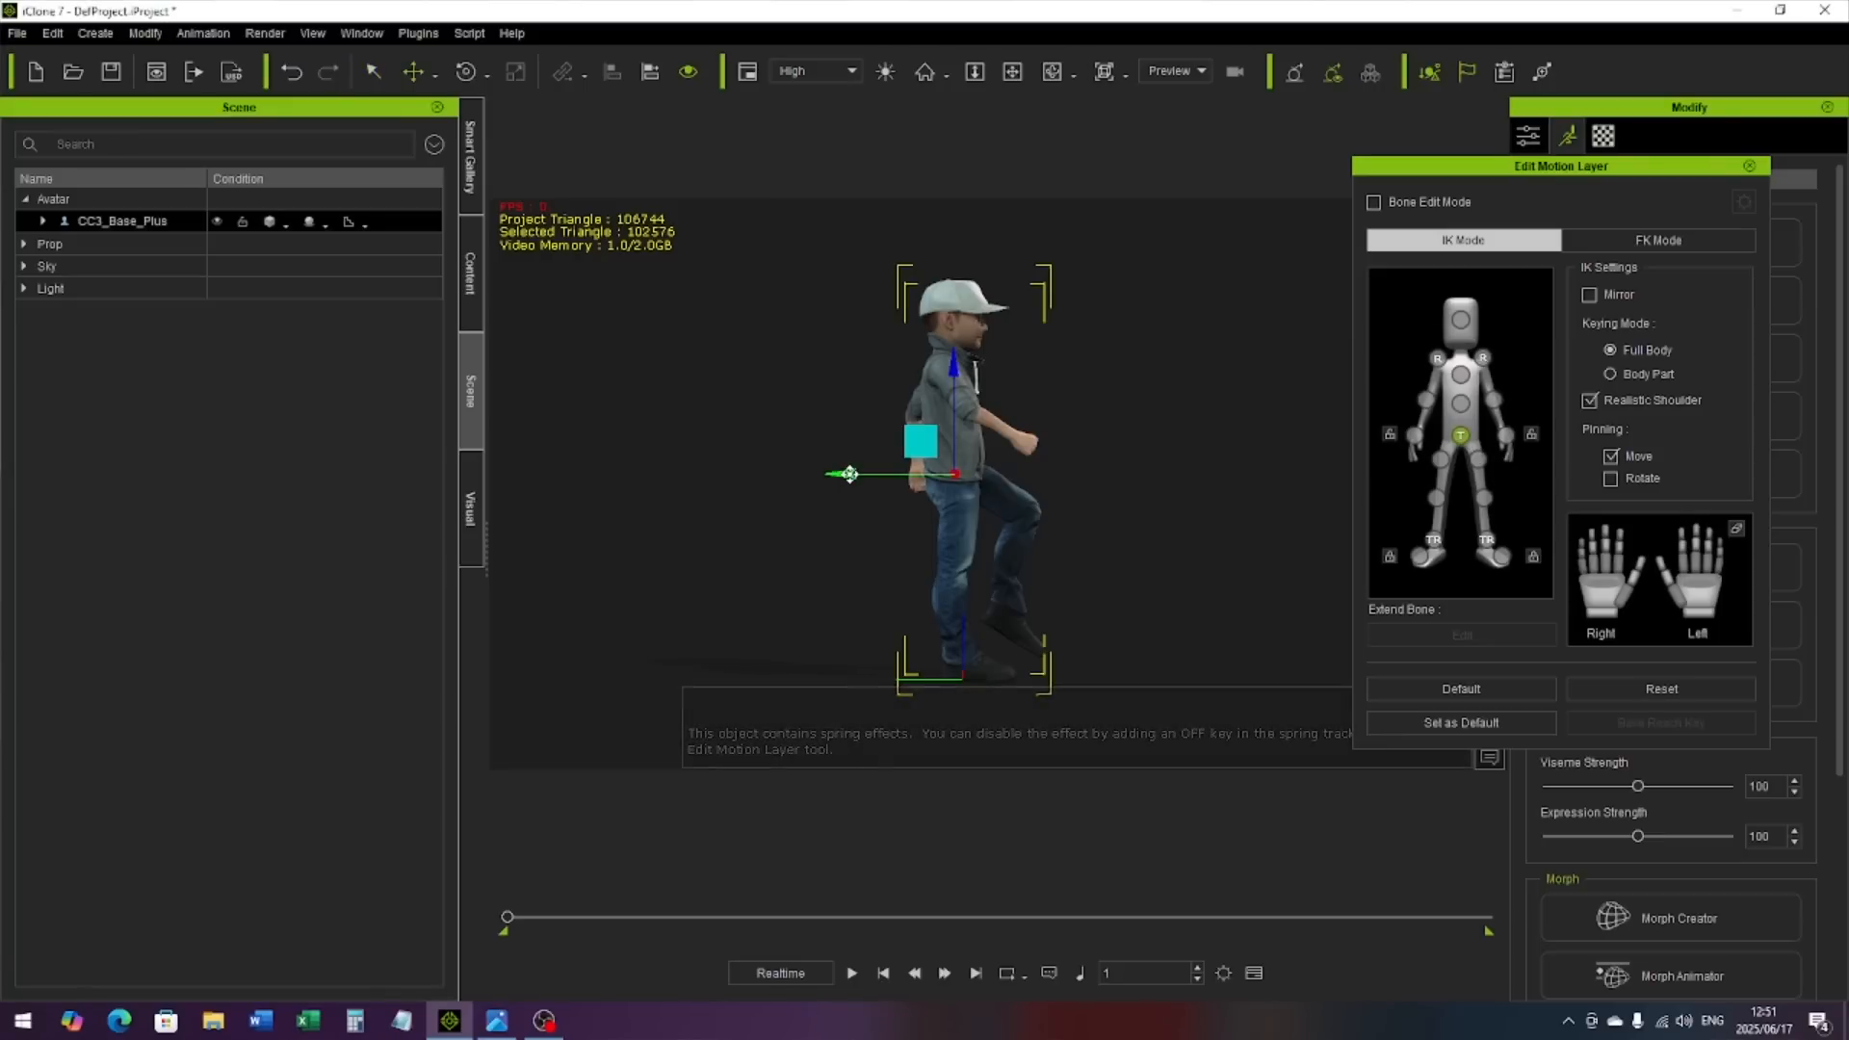
left_click_drag(845, 473, 912, 472)
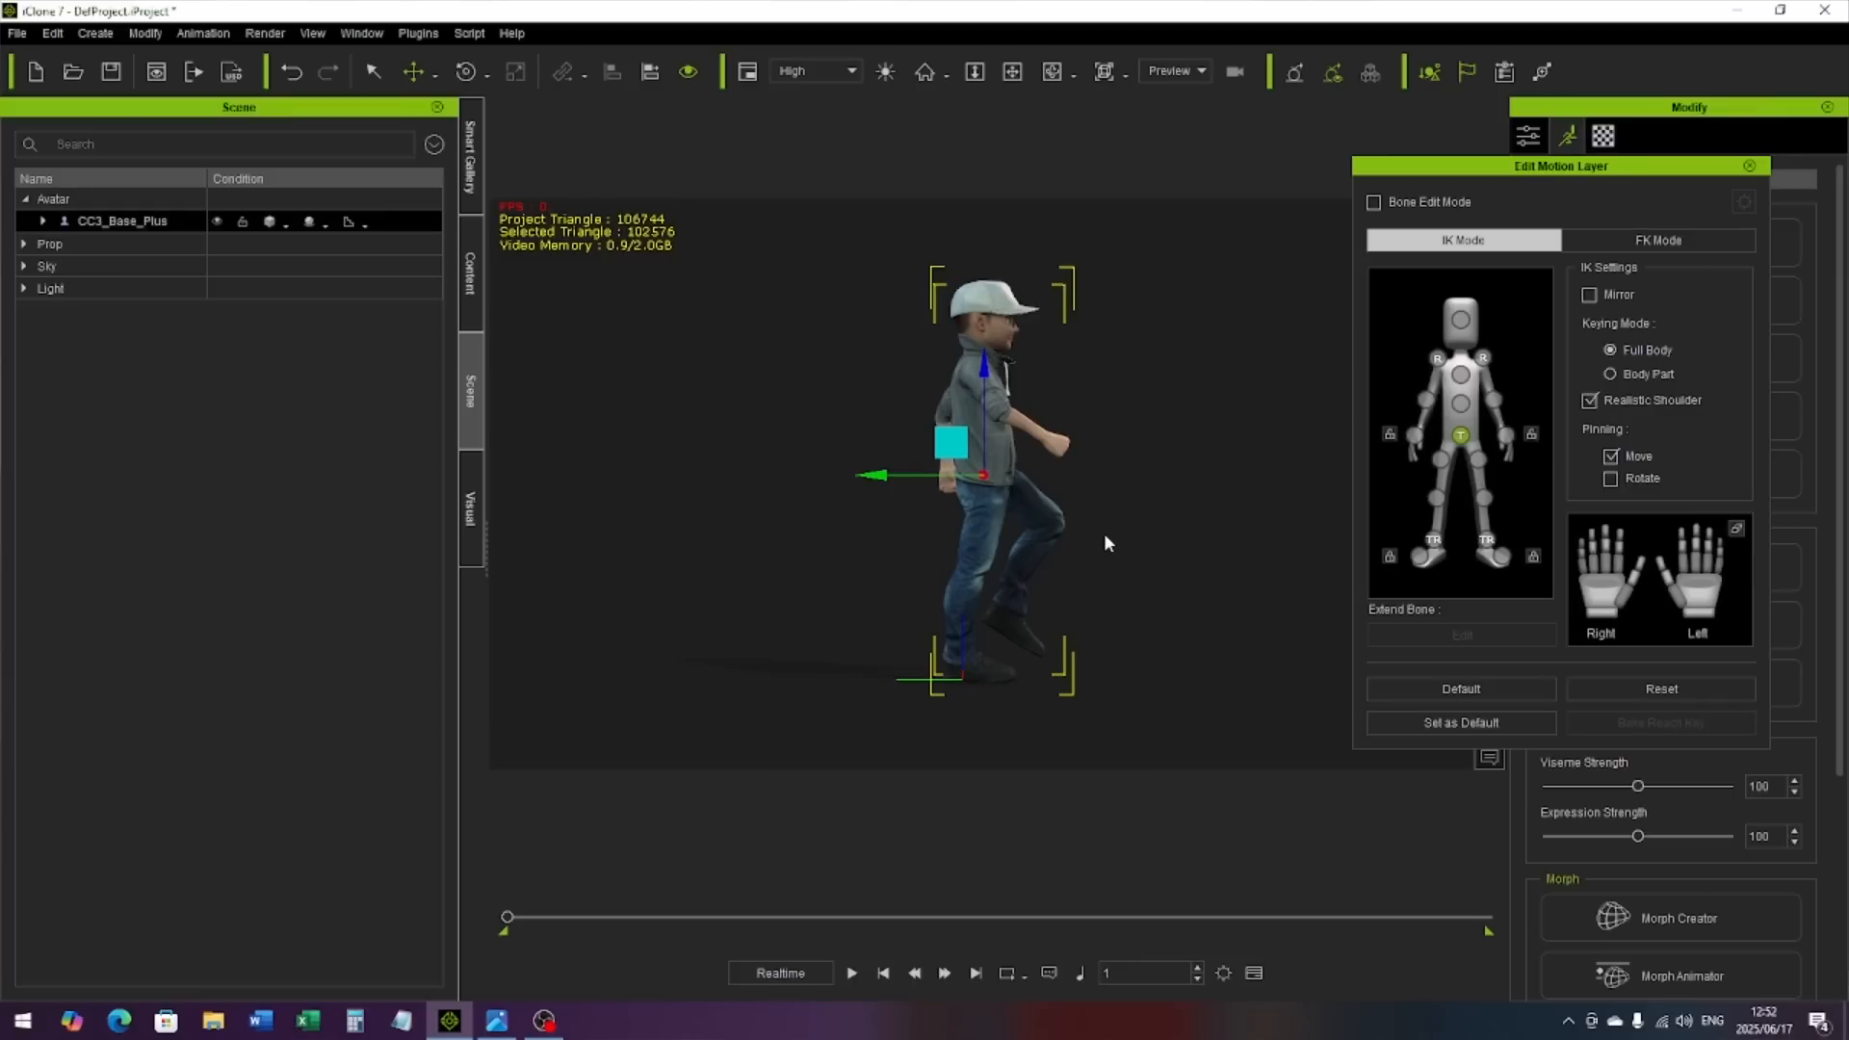
Step: Check the walk-cycle reference image again and examine the avatar's pose from the front for comparison
left_click(494, 1023)
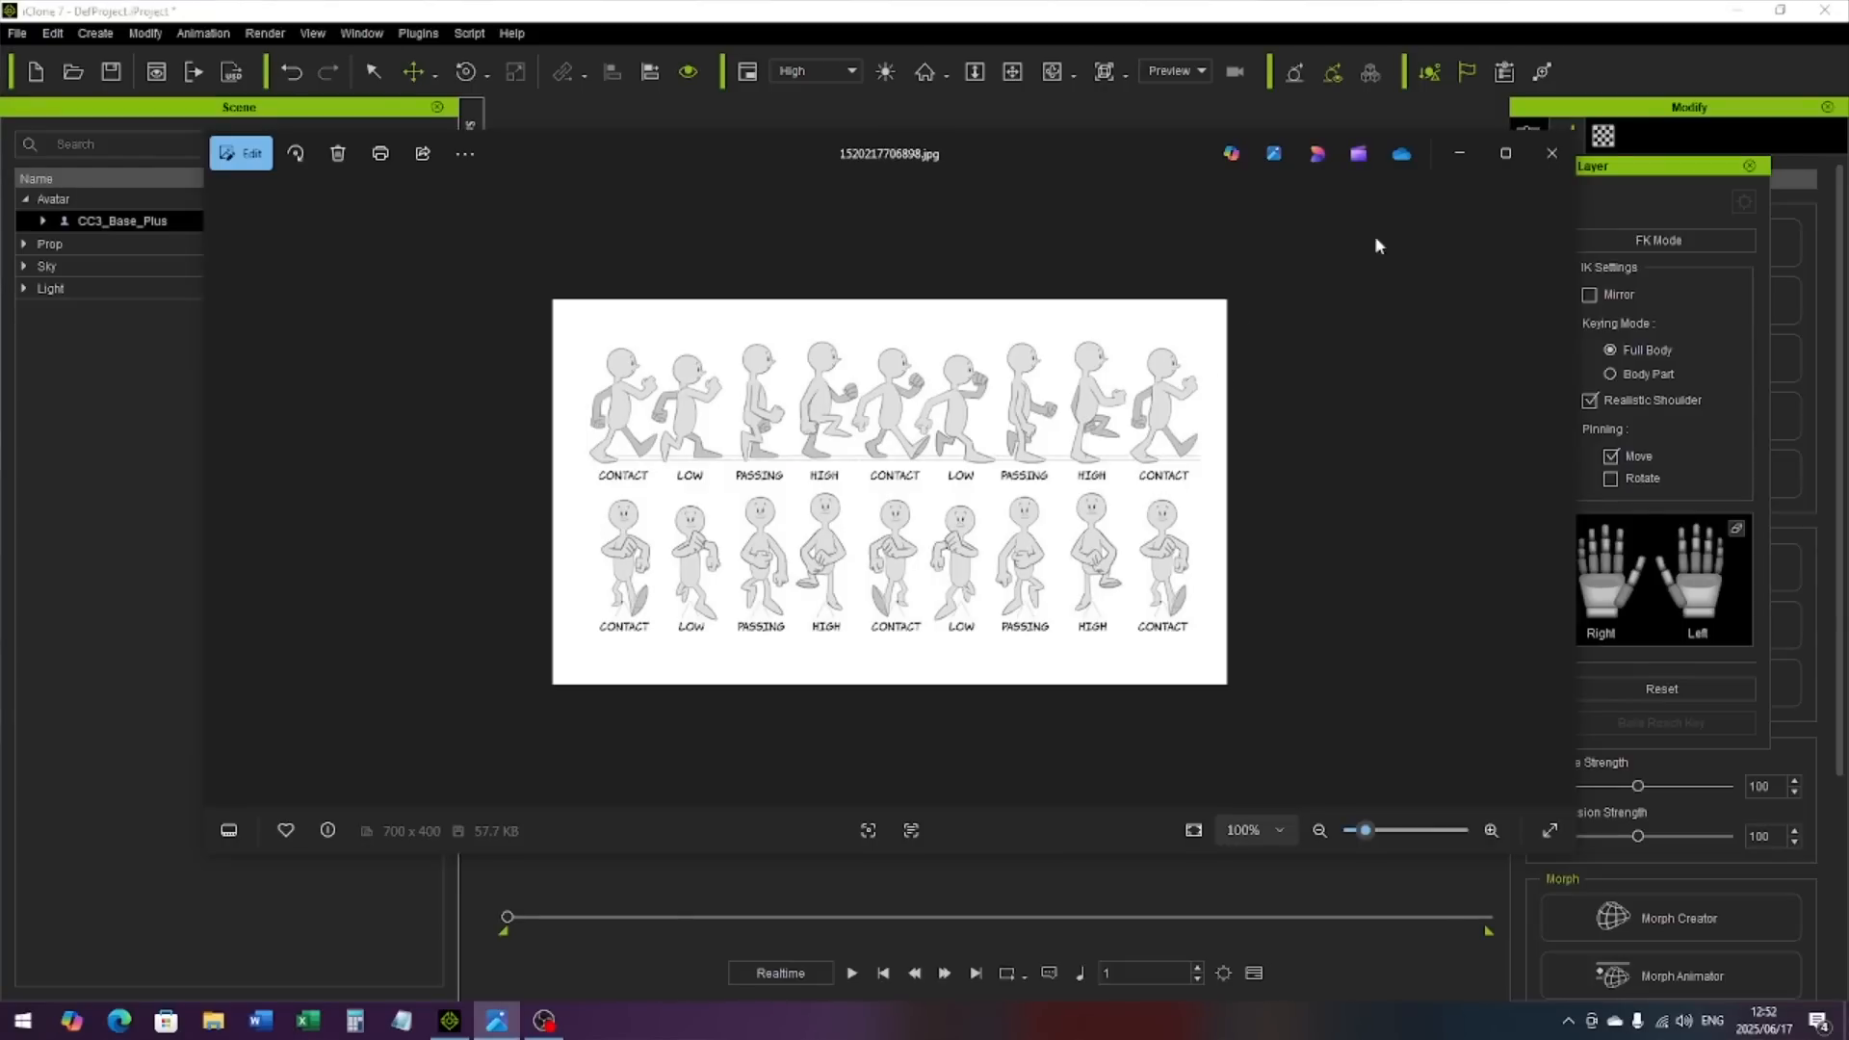
left_click(1473, 154)
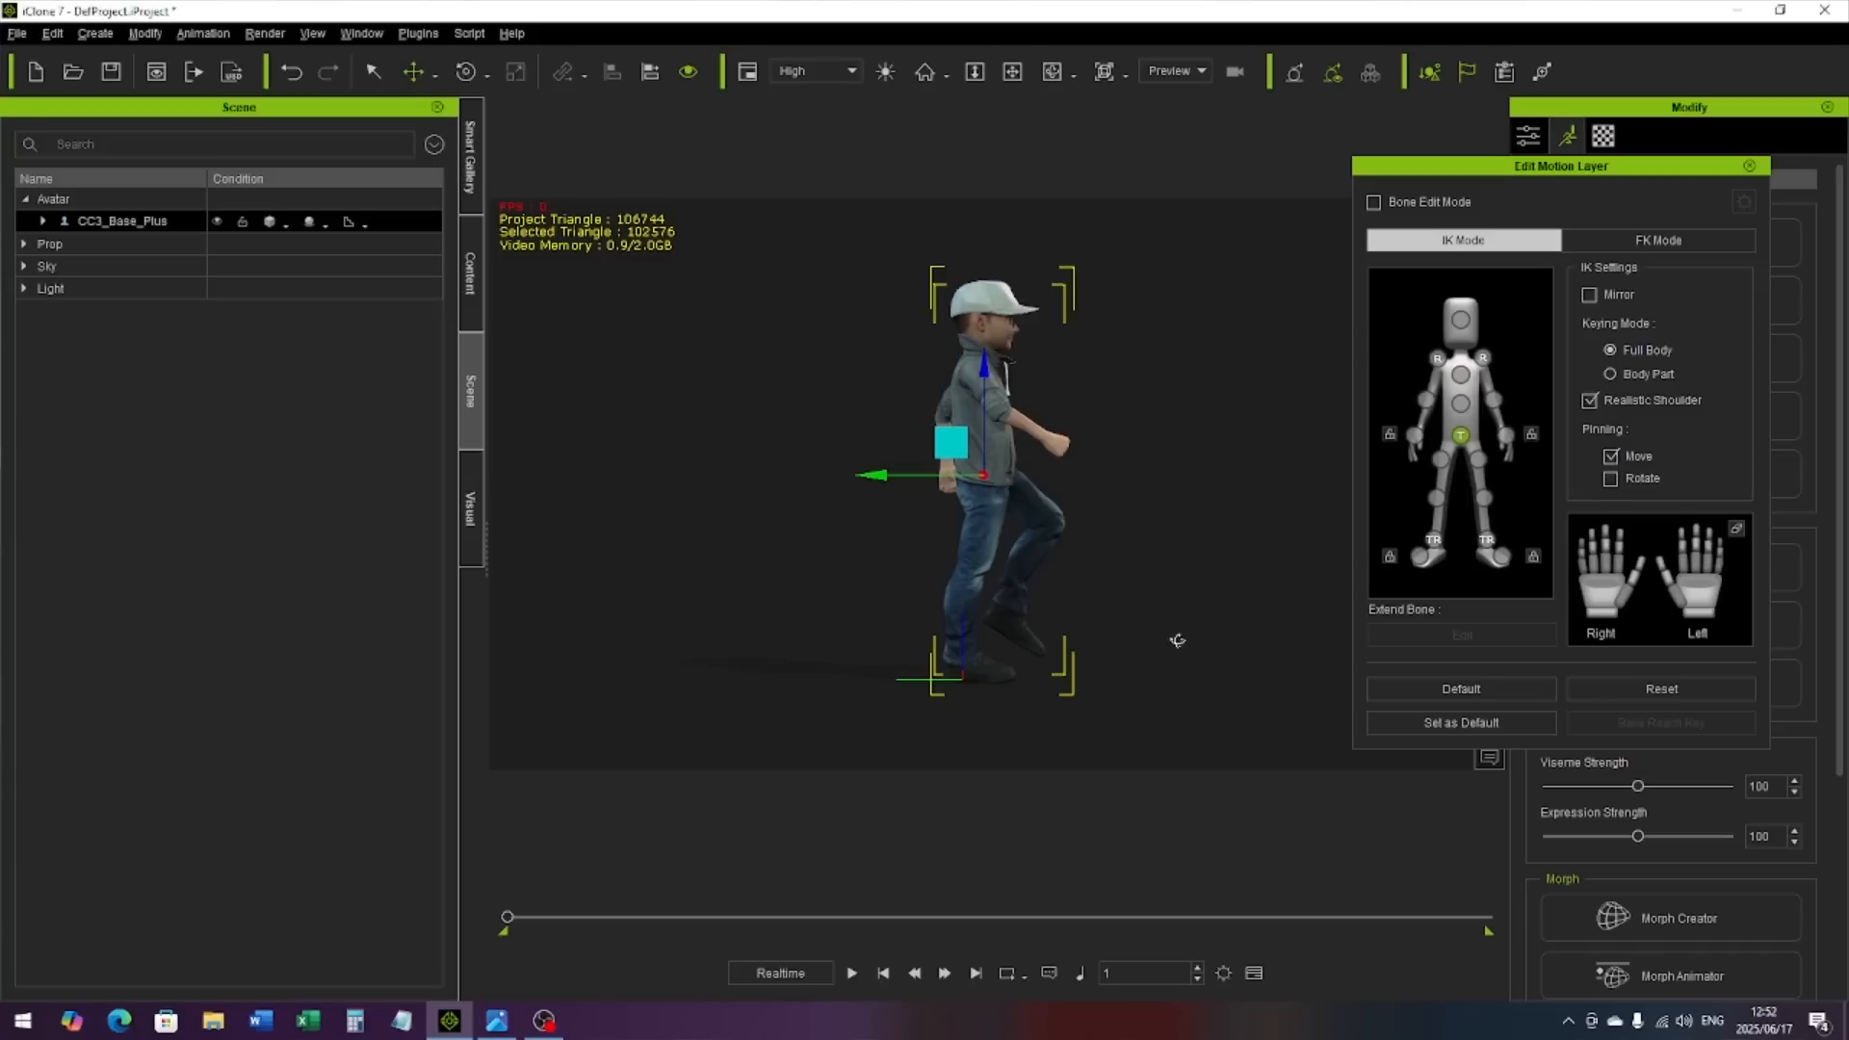
right_click_drag(1177, 640, 457, 613)
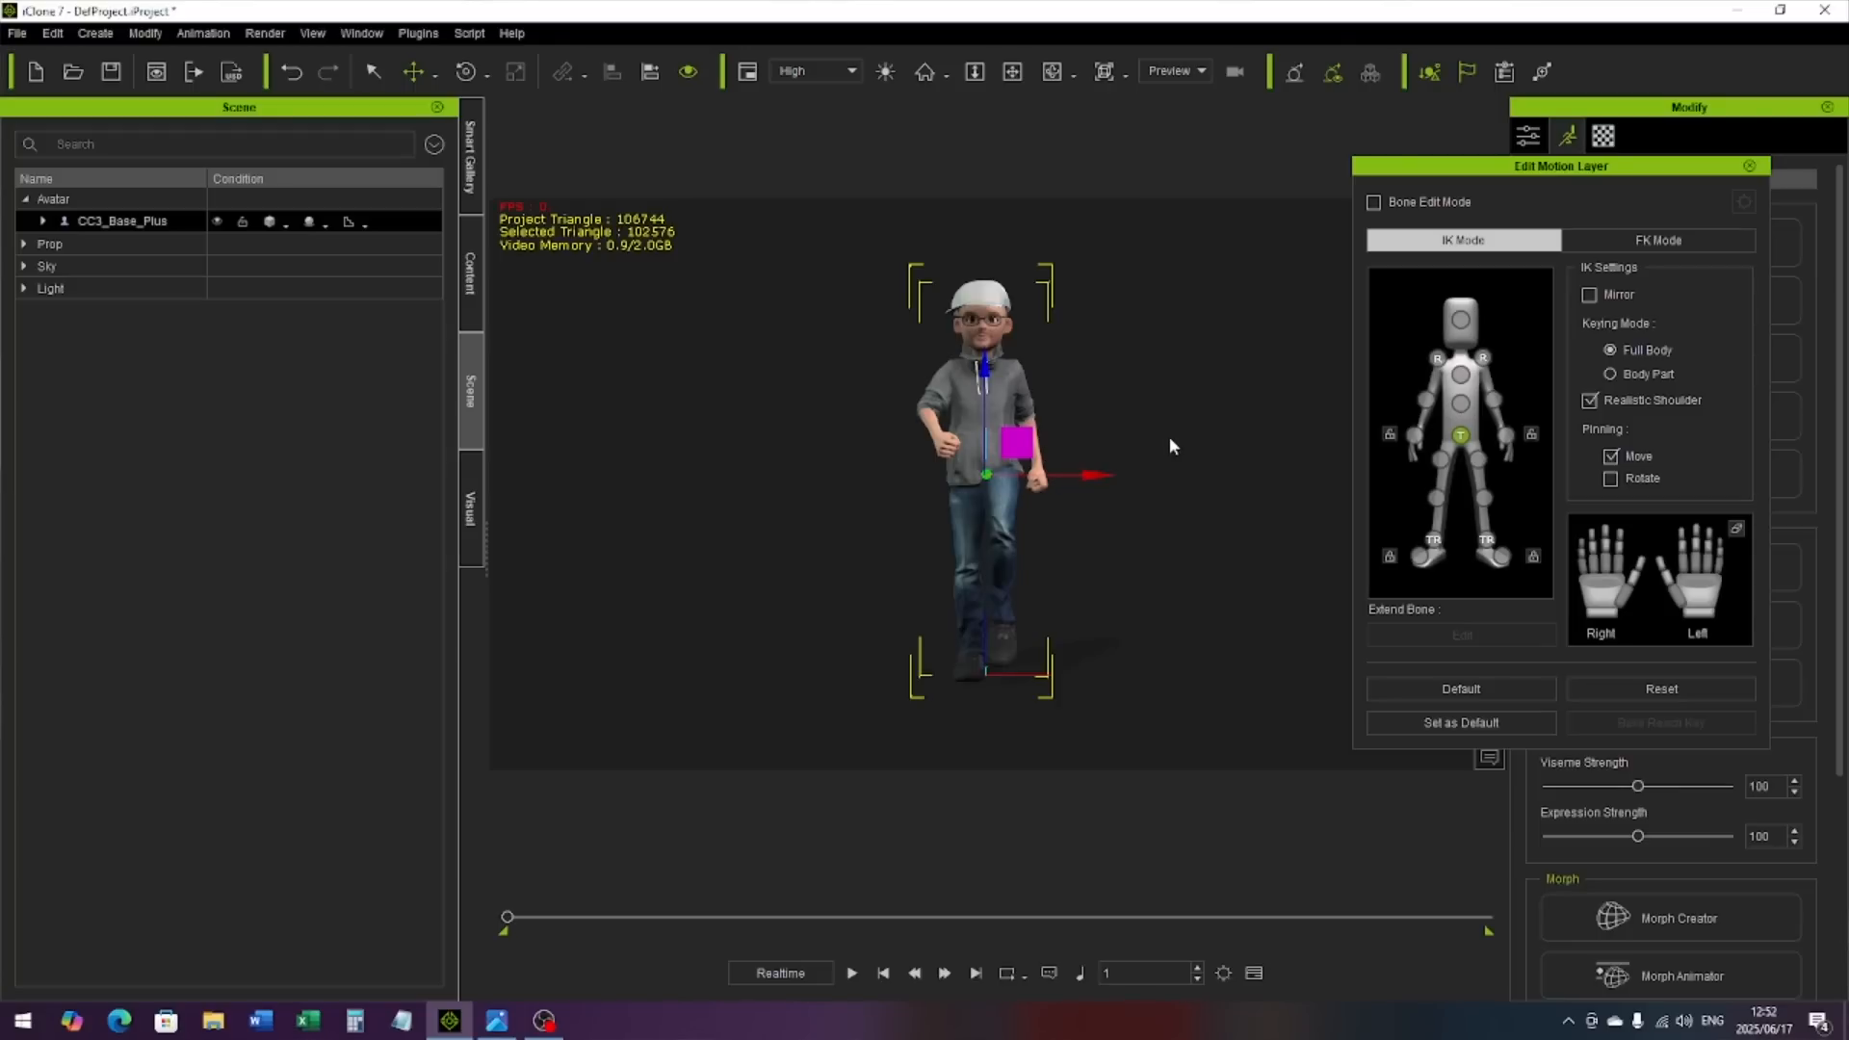
left_click(497, 1021)
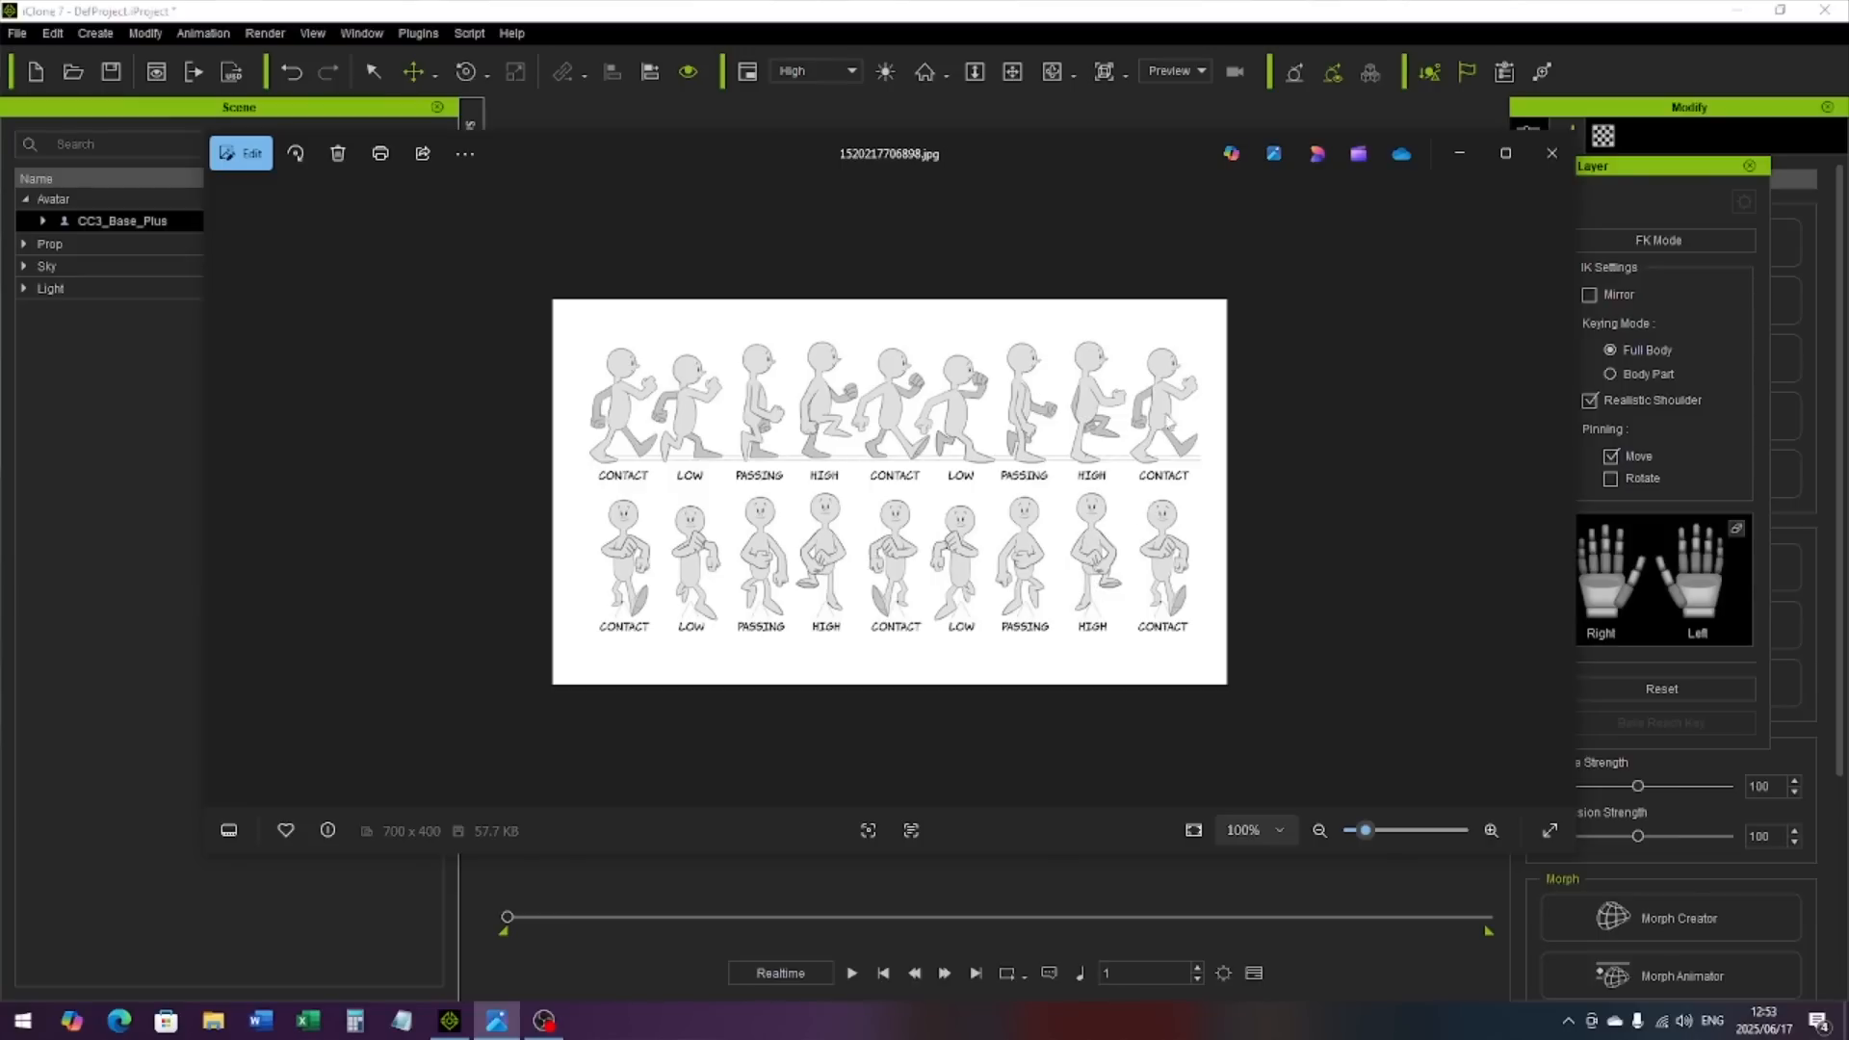
left_click(1457, 158)
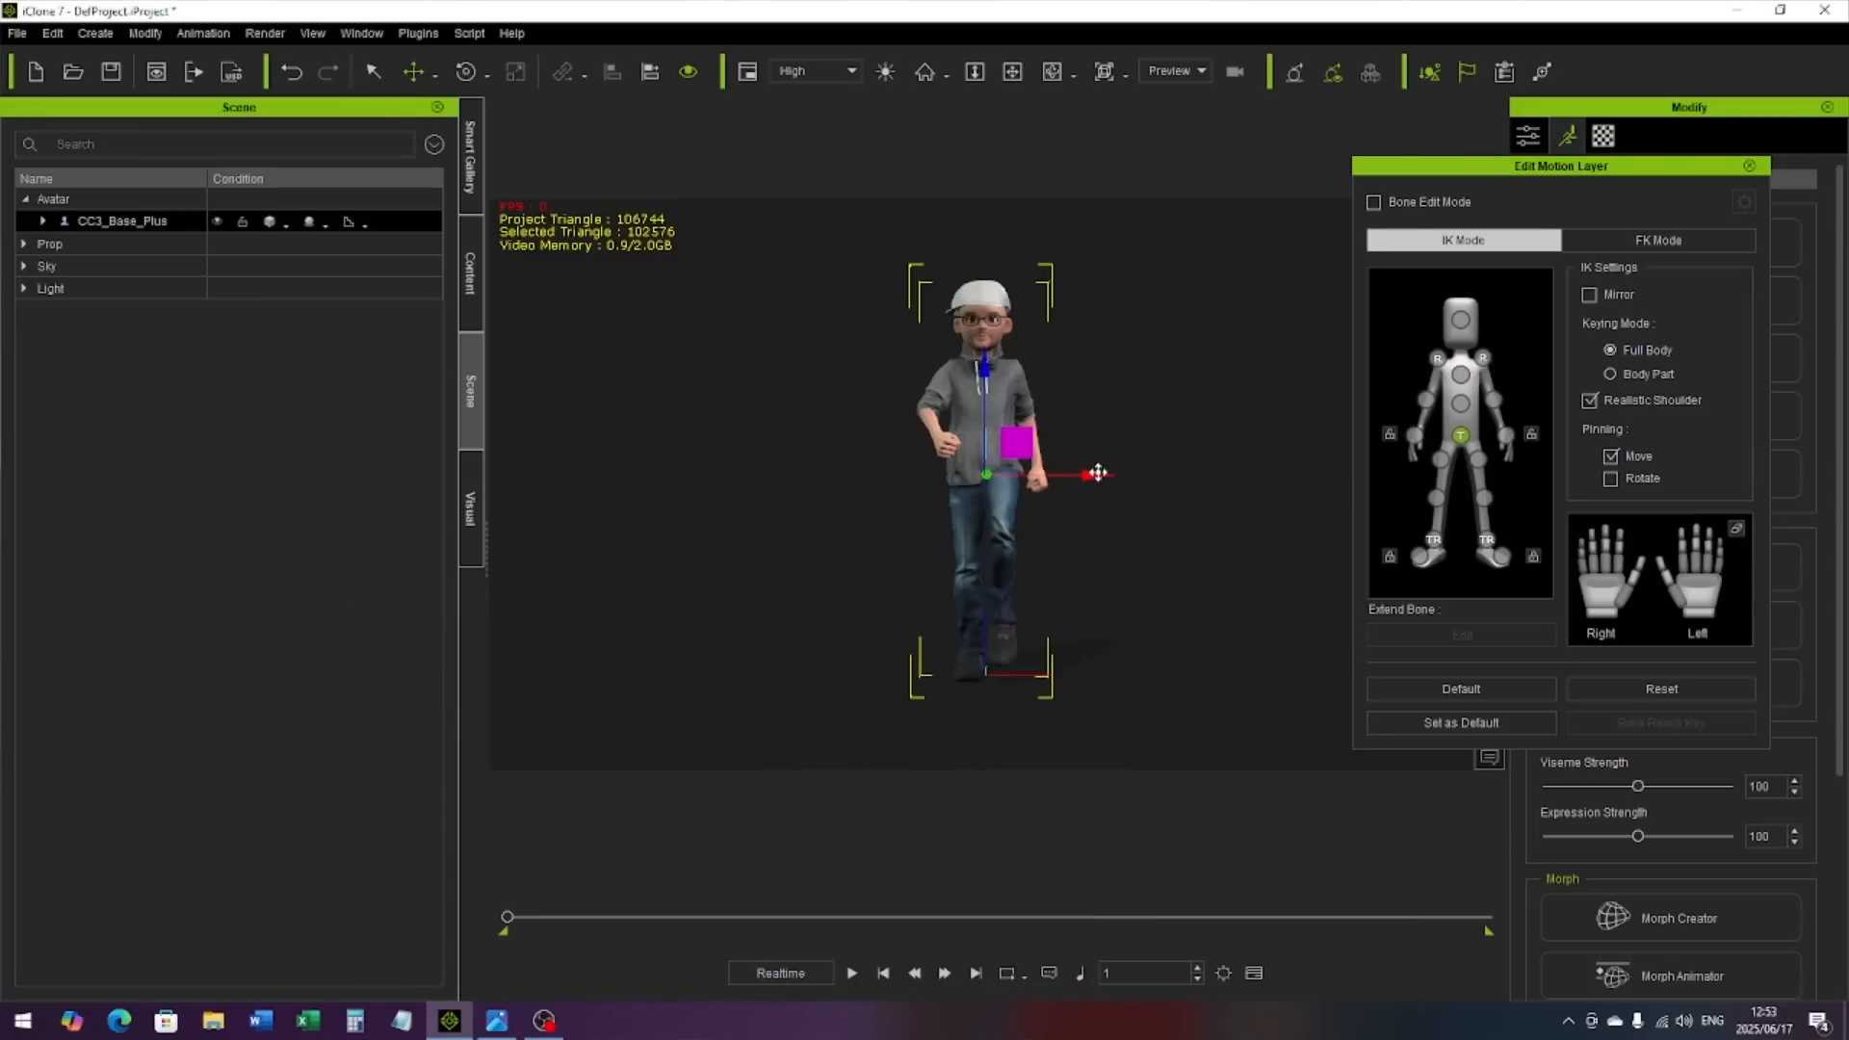
Step: Shift the hips slightly toward the avatar's left side, and nudge the left knee and left foot in the same direction
left_click_drag(1099, 473, 1109, 478)
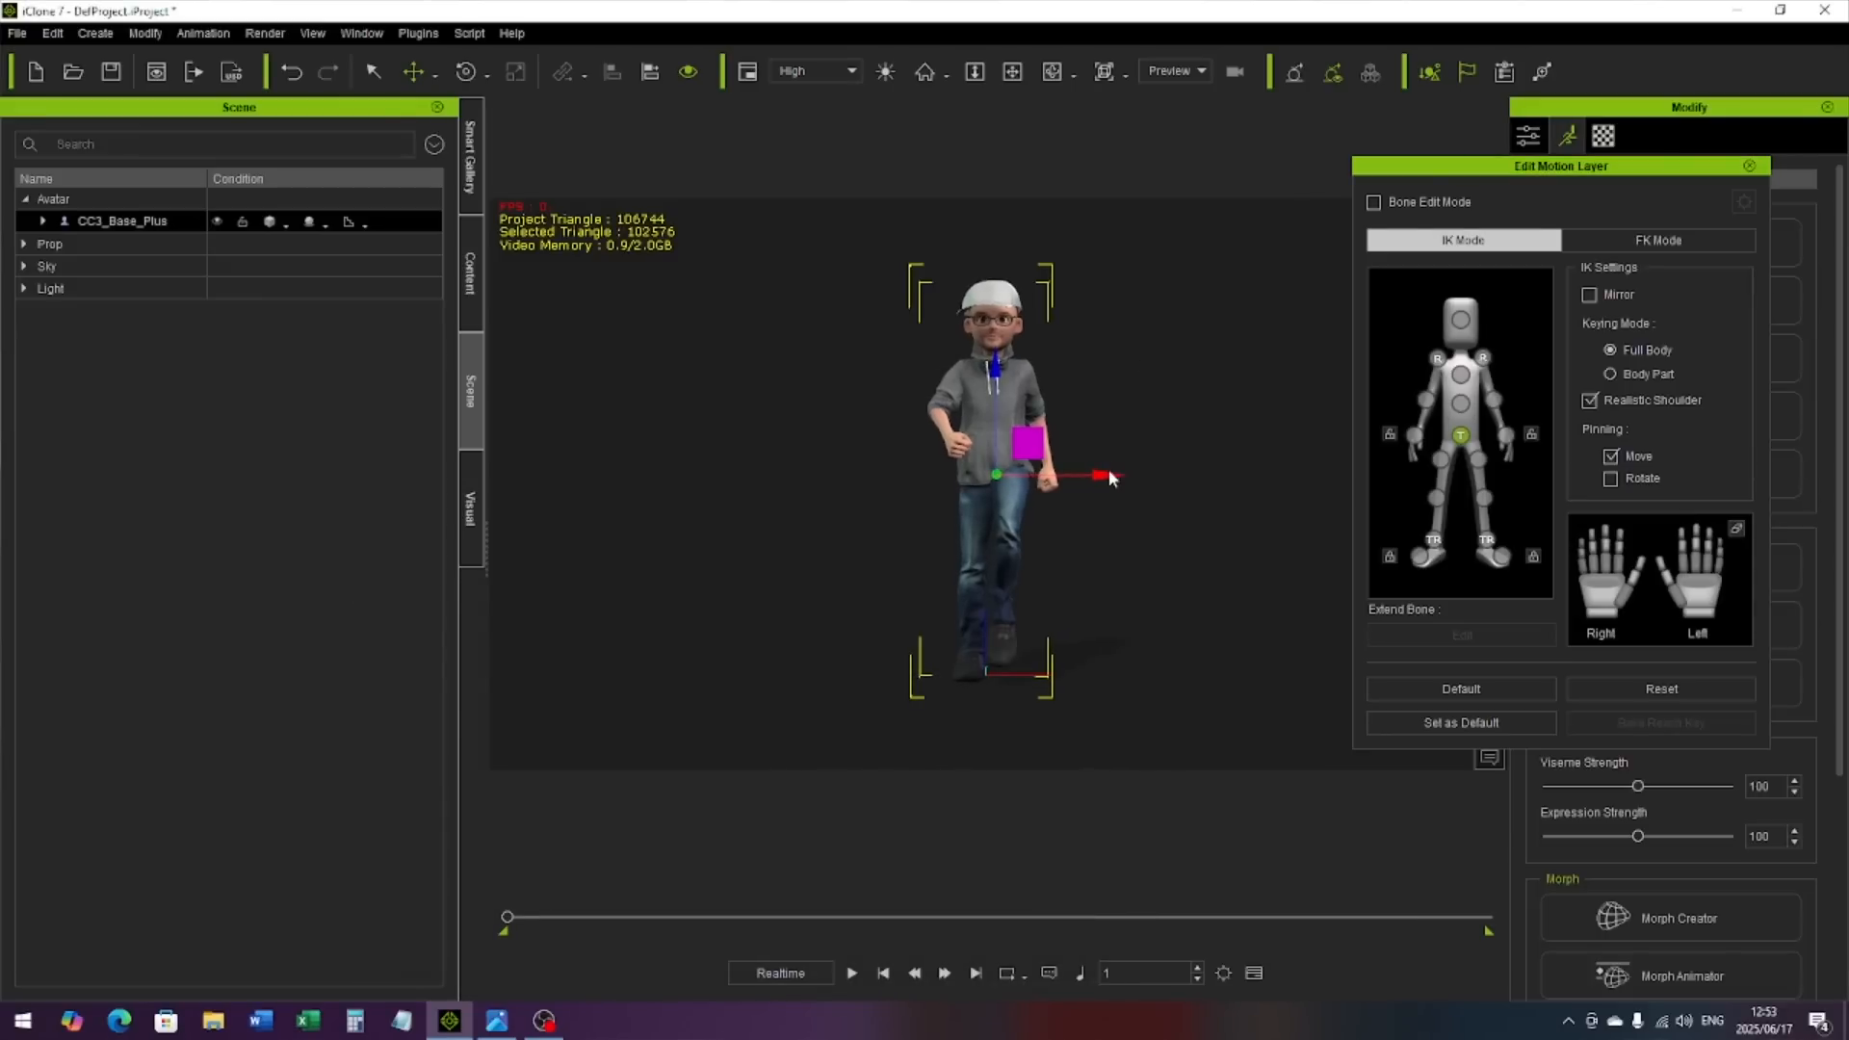
left_click(1478, 461)
left_click(1484, 498)
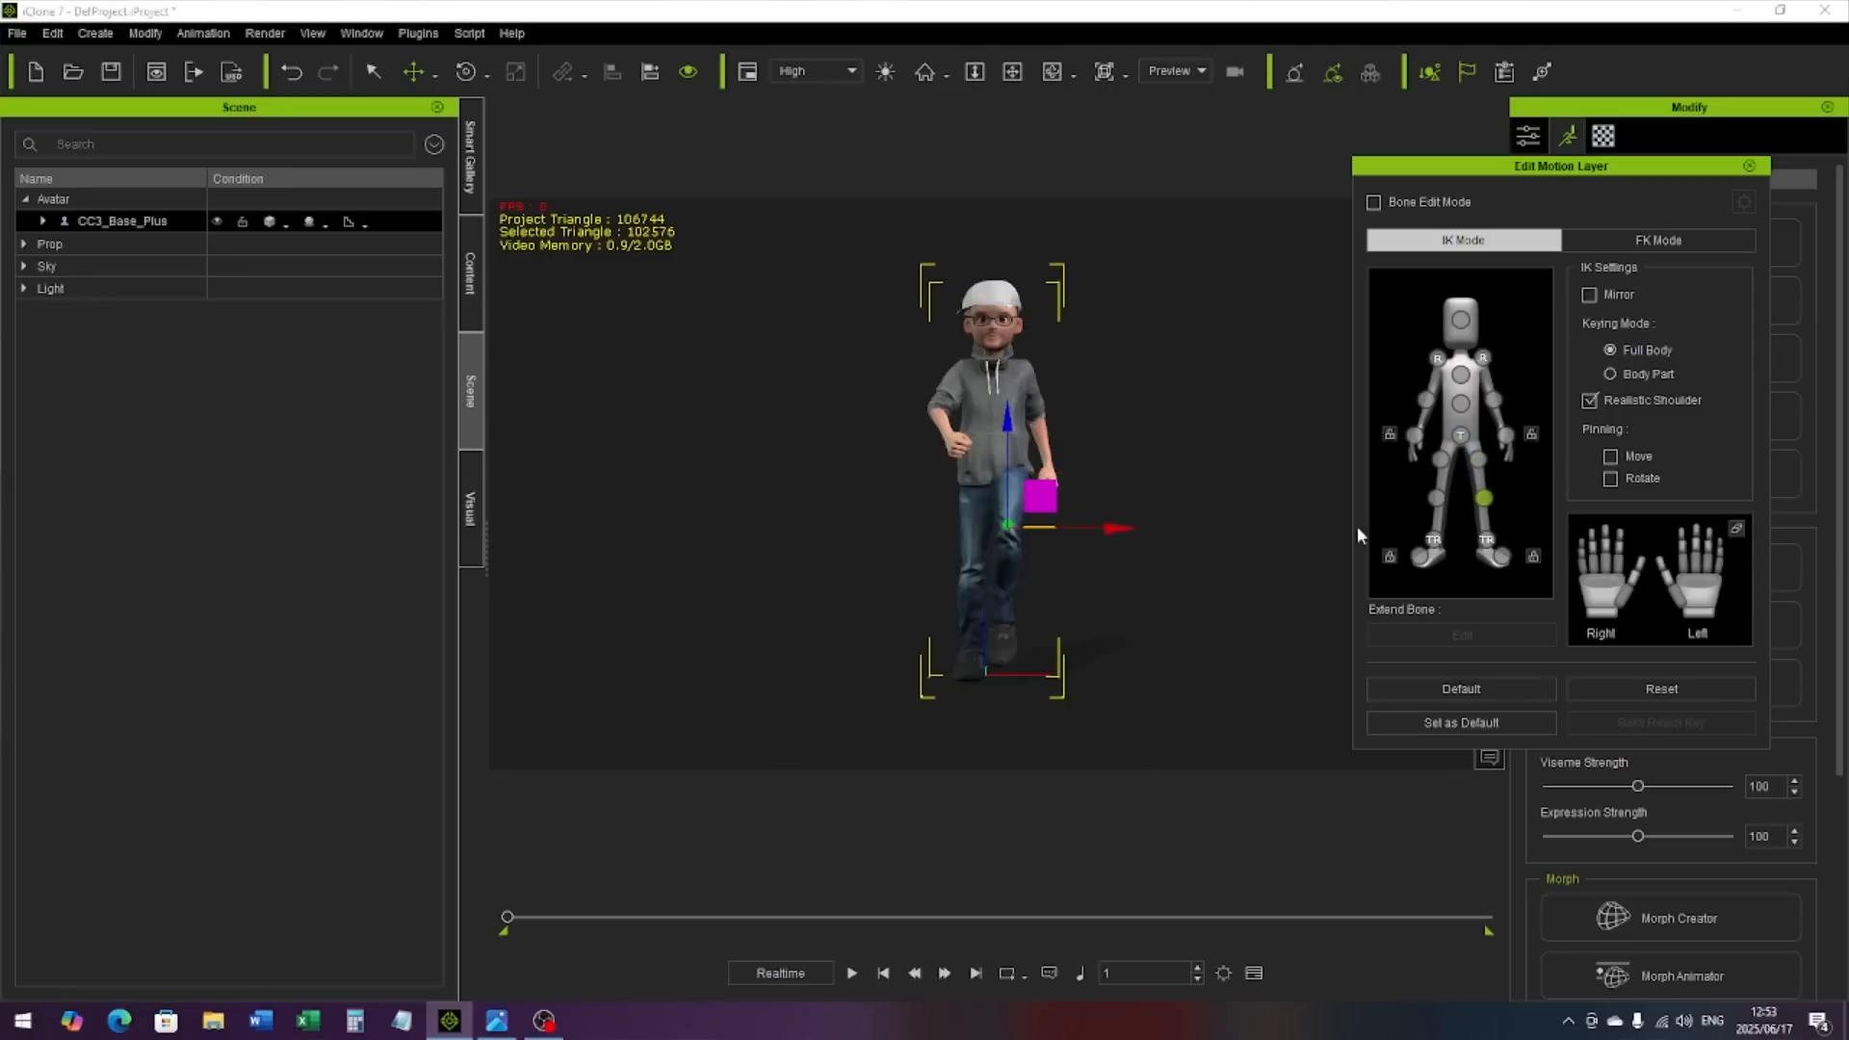
left_click_drag(1116, 526, 1121, 528)
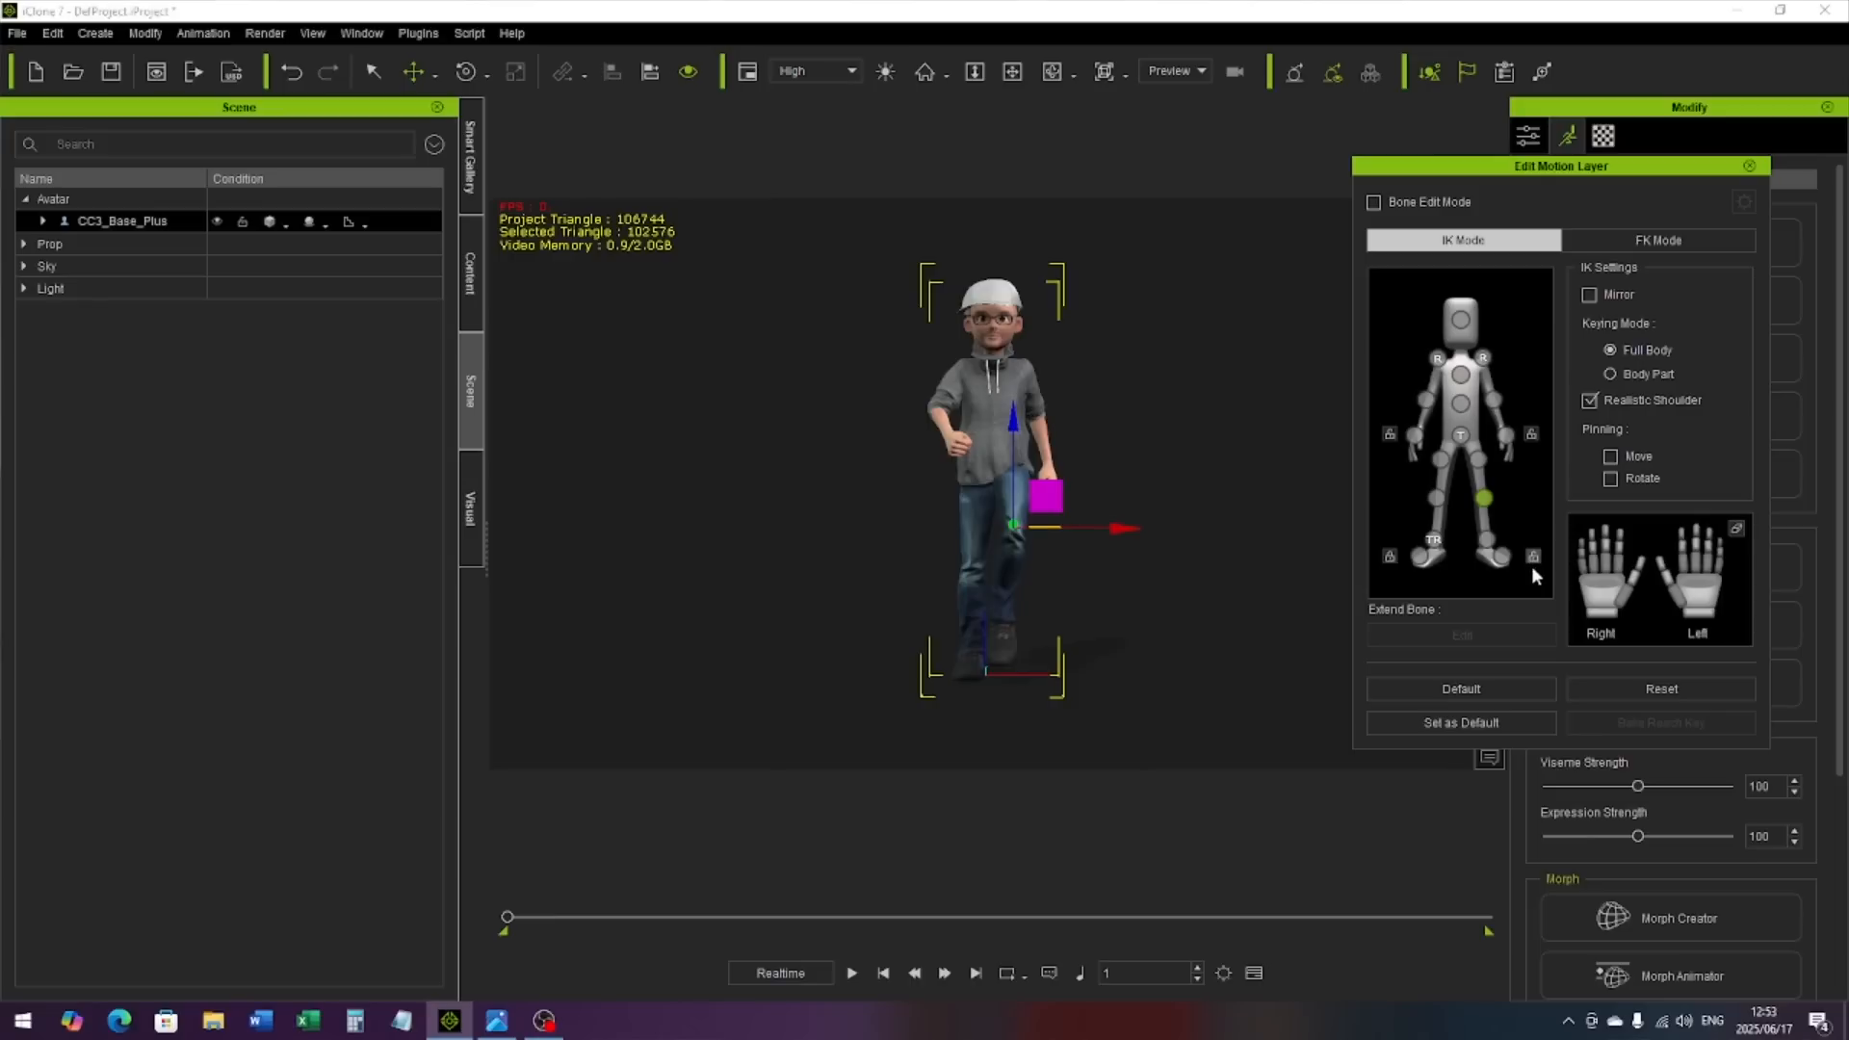
left_click(1488, 544)
left_click_drag(1107, 613, 1121, 613)
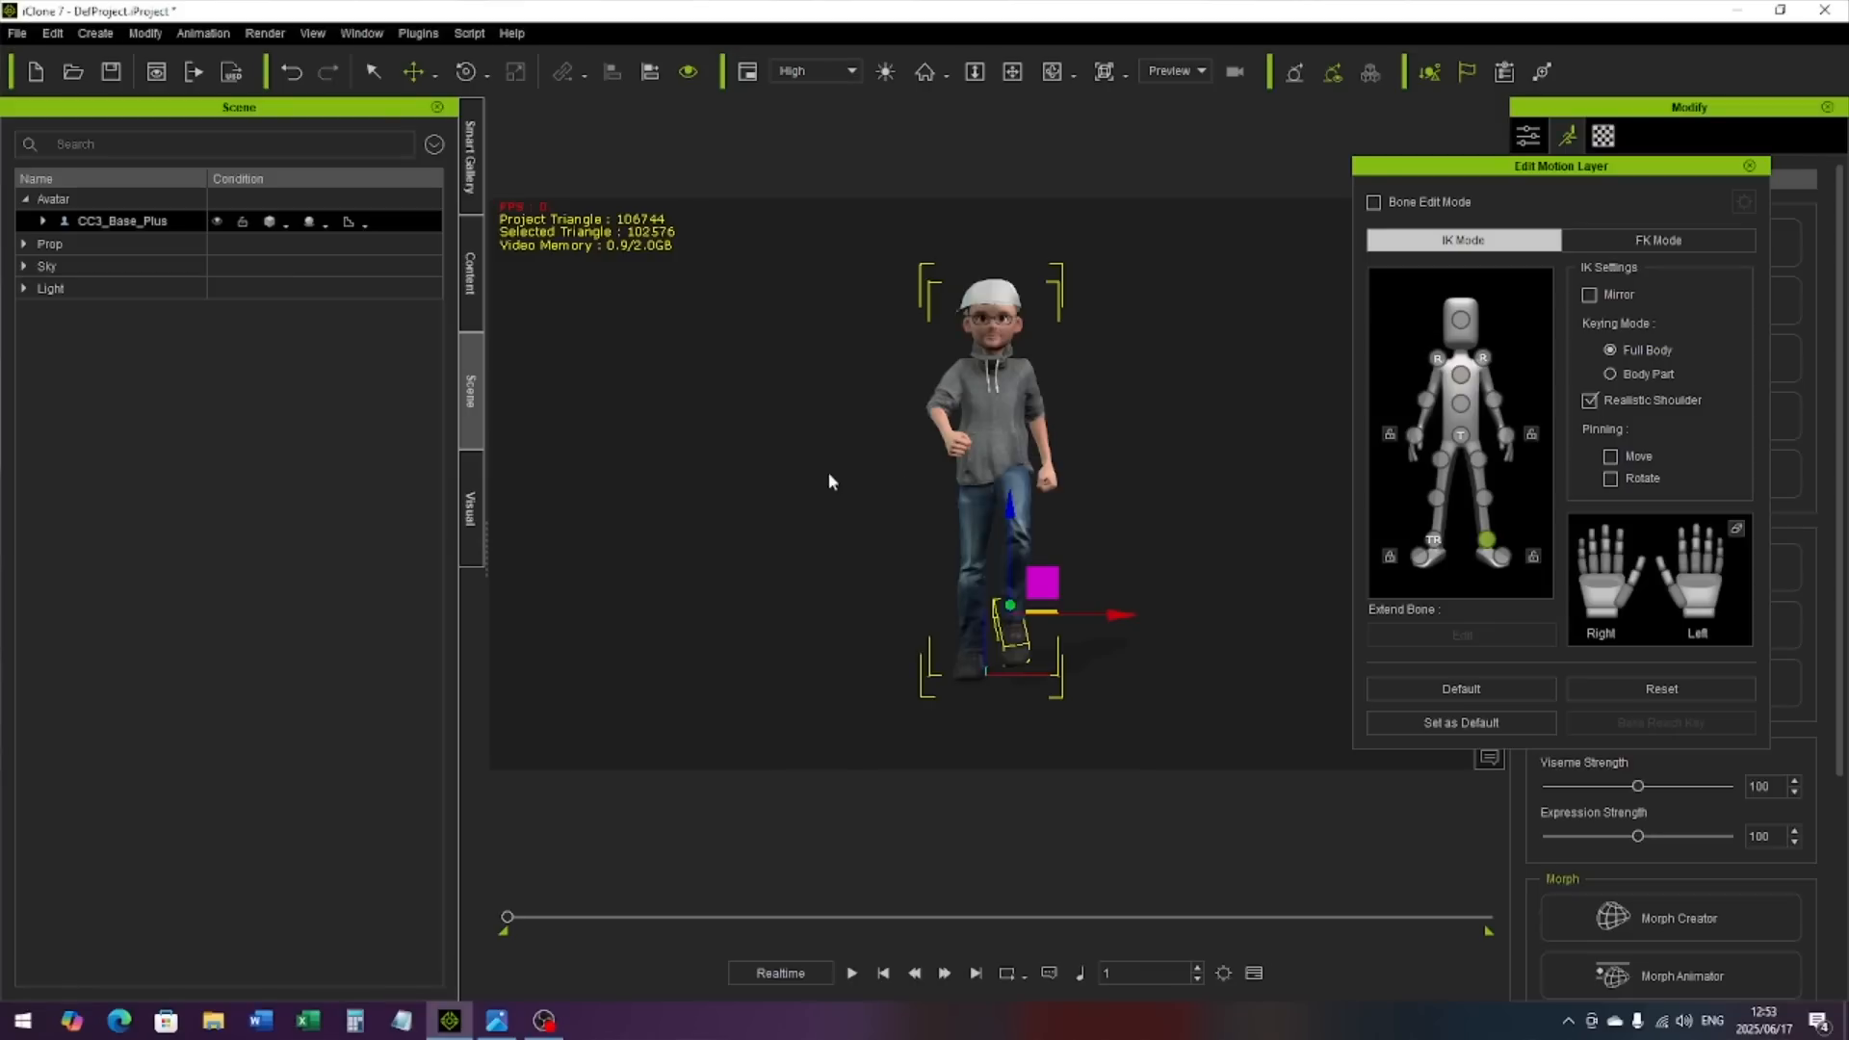
Step: Close the motion layer editor and apply the _Stand F pose from the 00_Pose templates to the avatar
left_click(1749, 166)
left_click(814, 551)
right_click_drag(810, 541, 1165, 526)
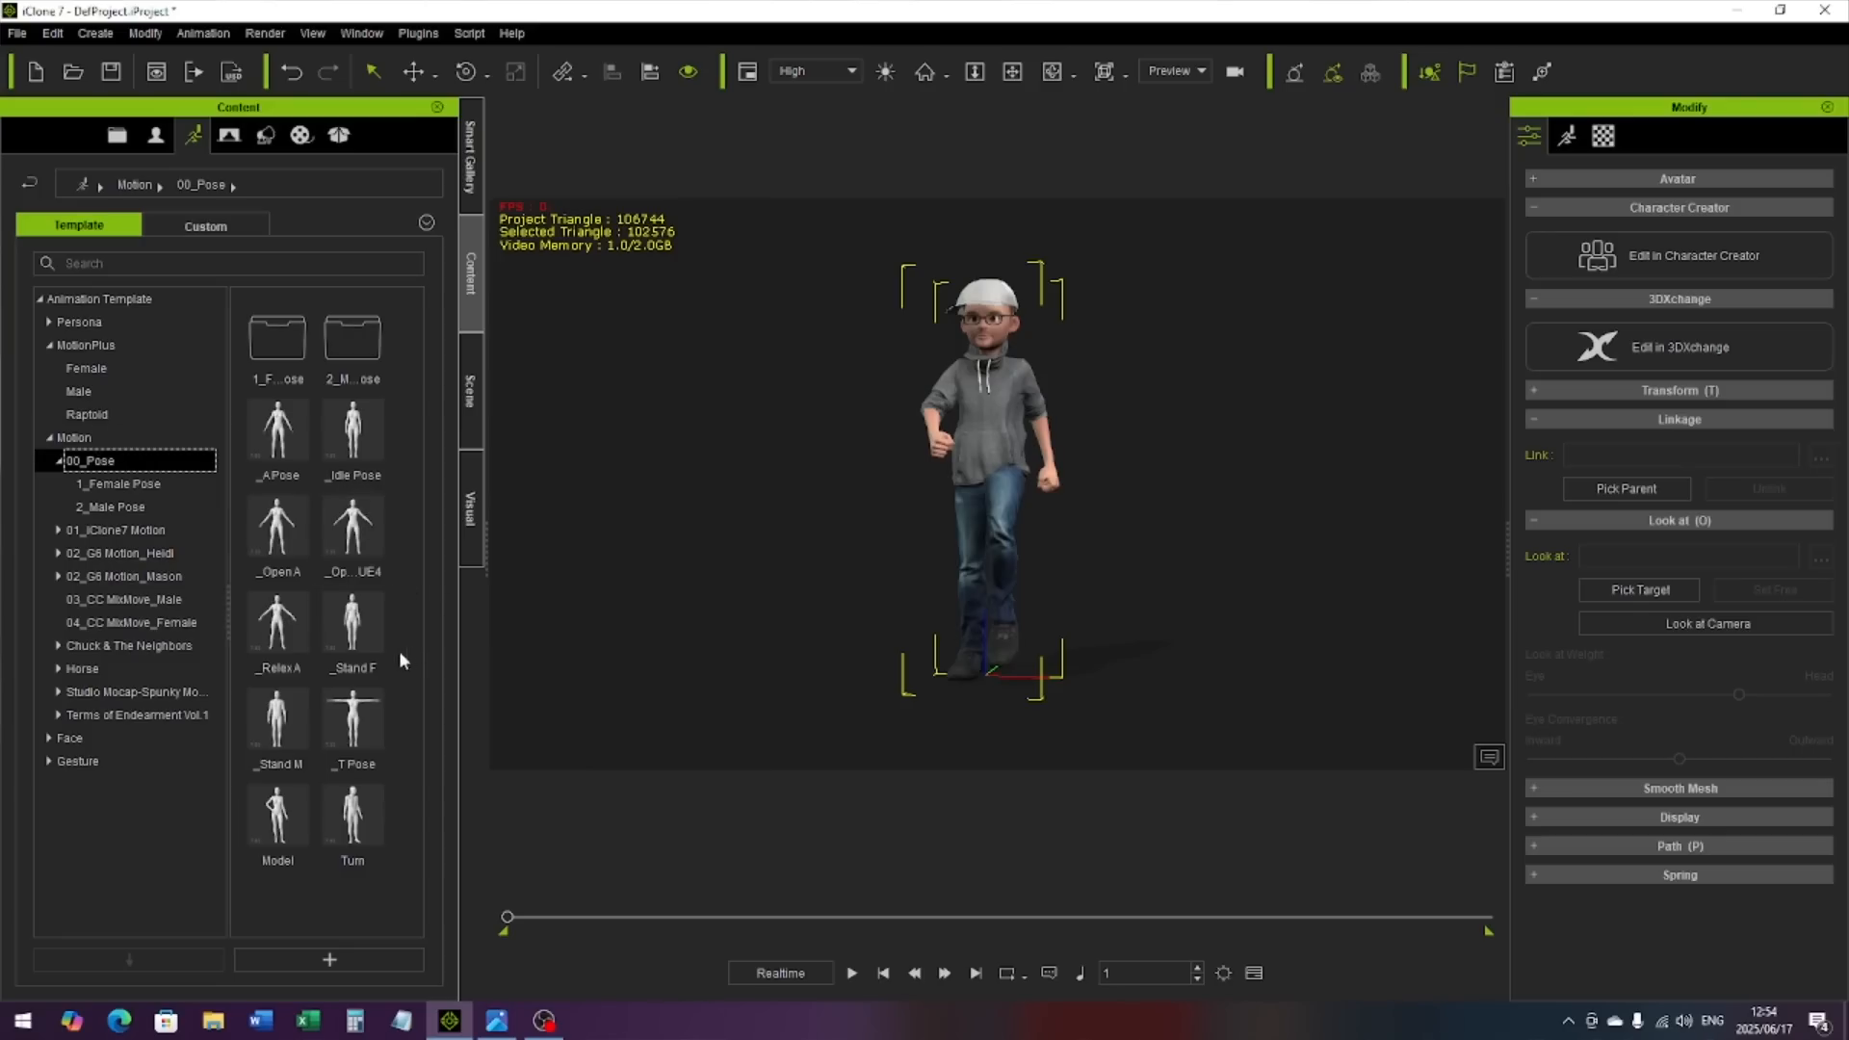
double_click(364, 632)
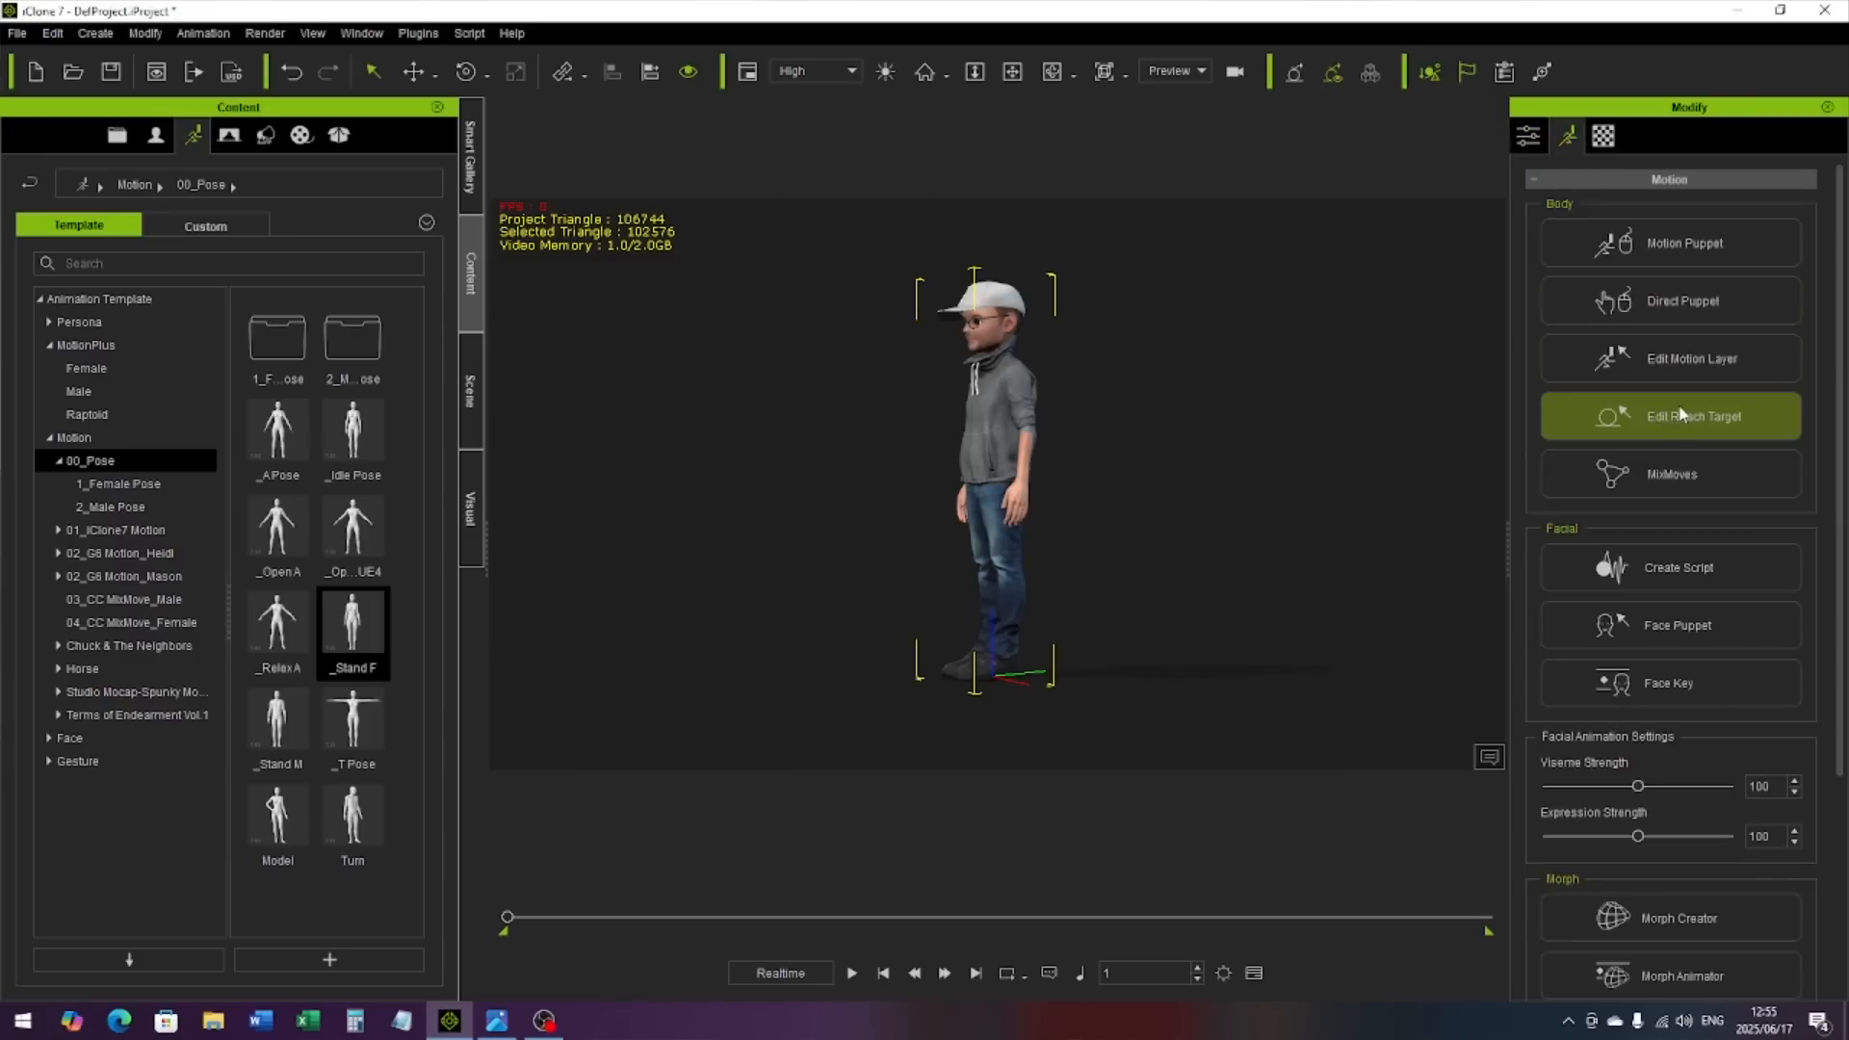
Step: Open Edit Motion Layer for the standing avatar and lower the hips so that the knees bend
left_click(1607, 418)
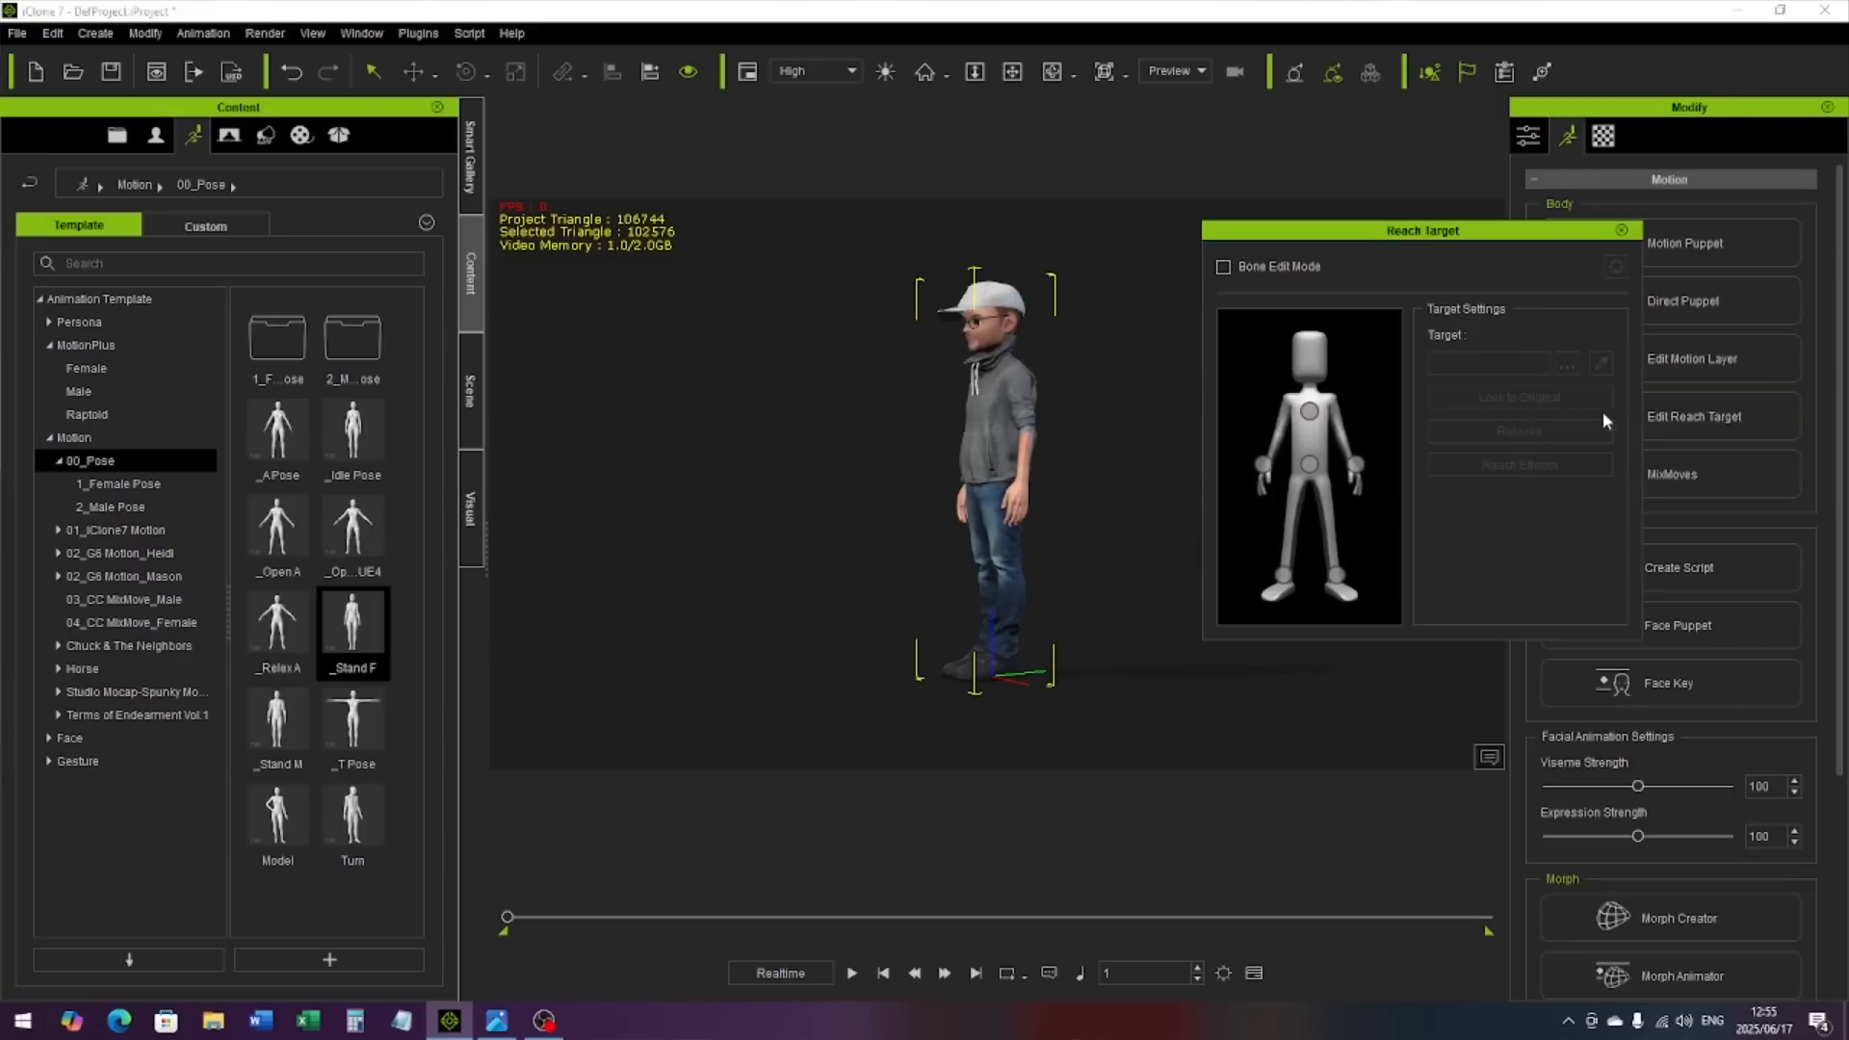
left_click(1622, 231)
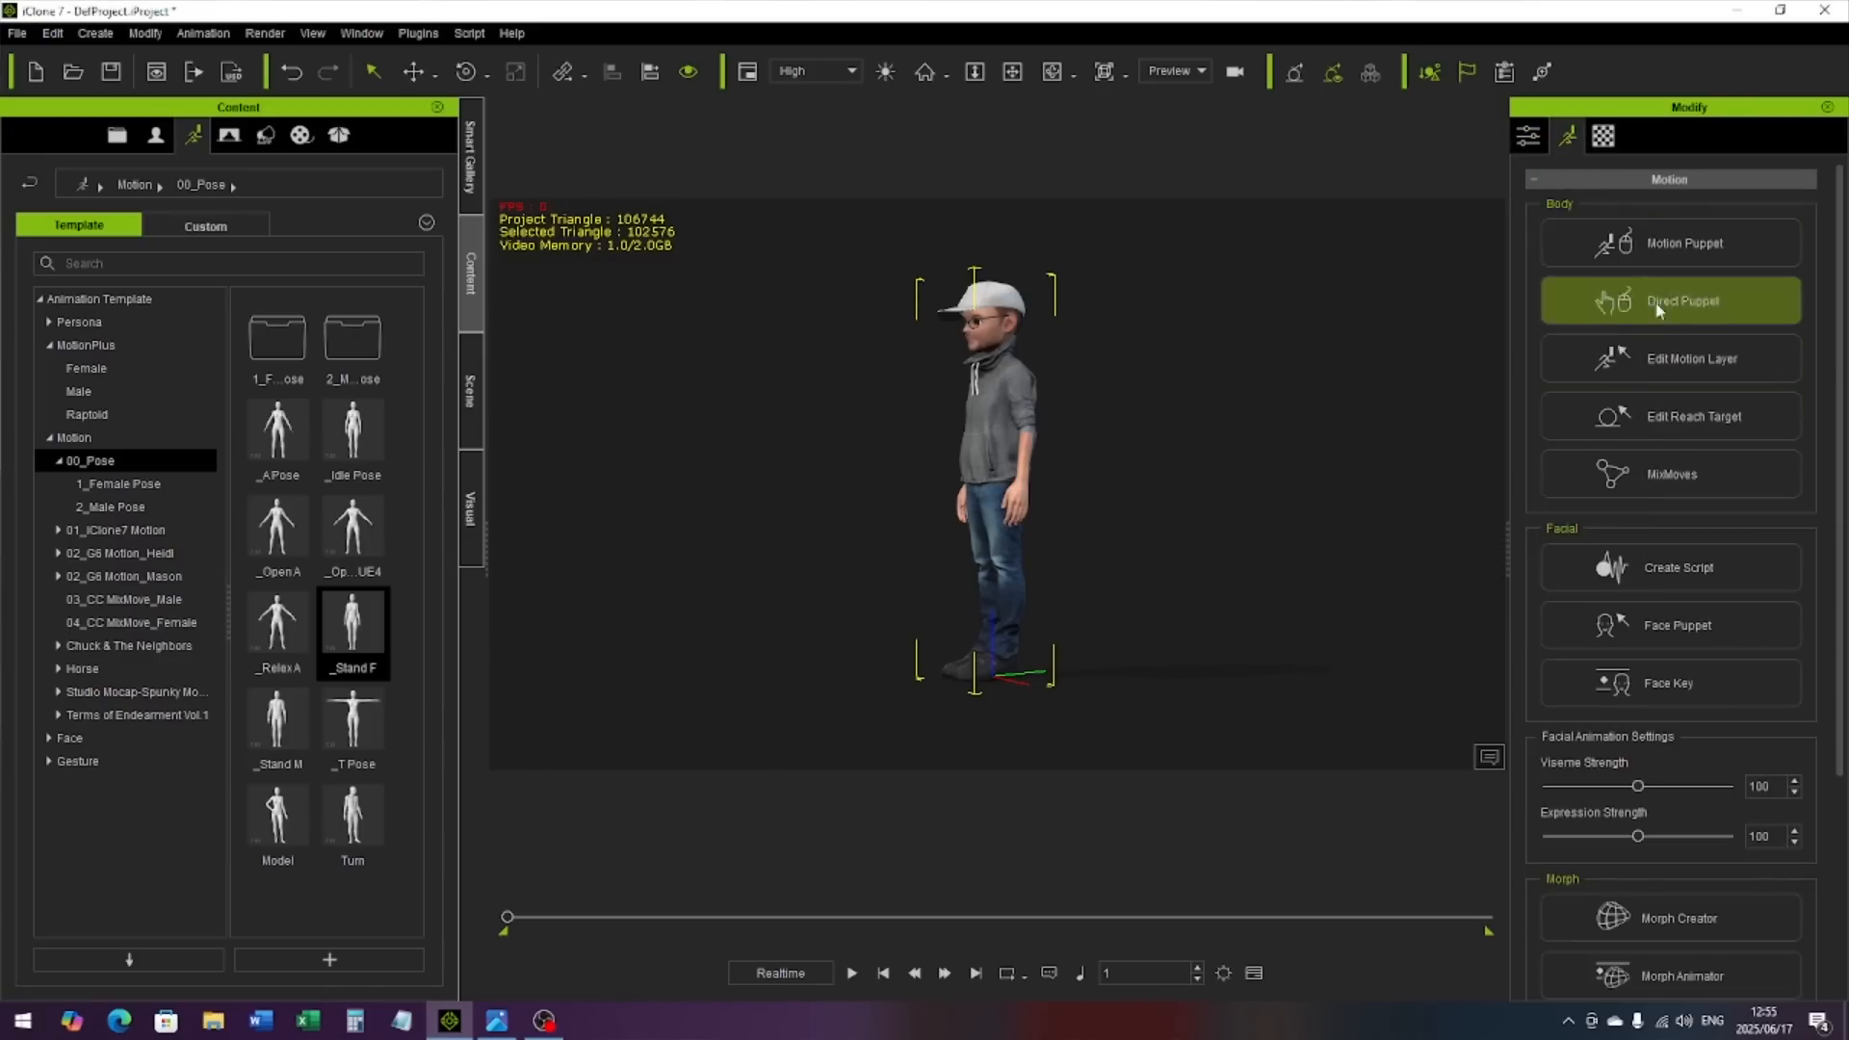
left_click(1637, 358)
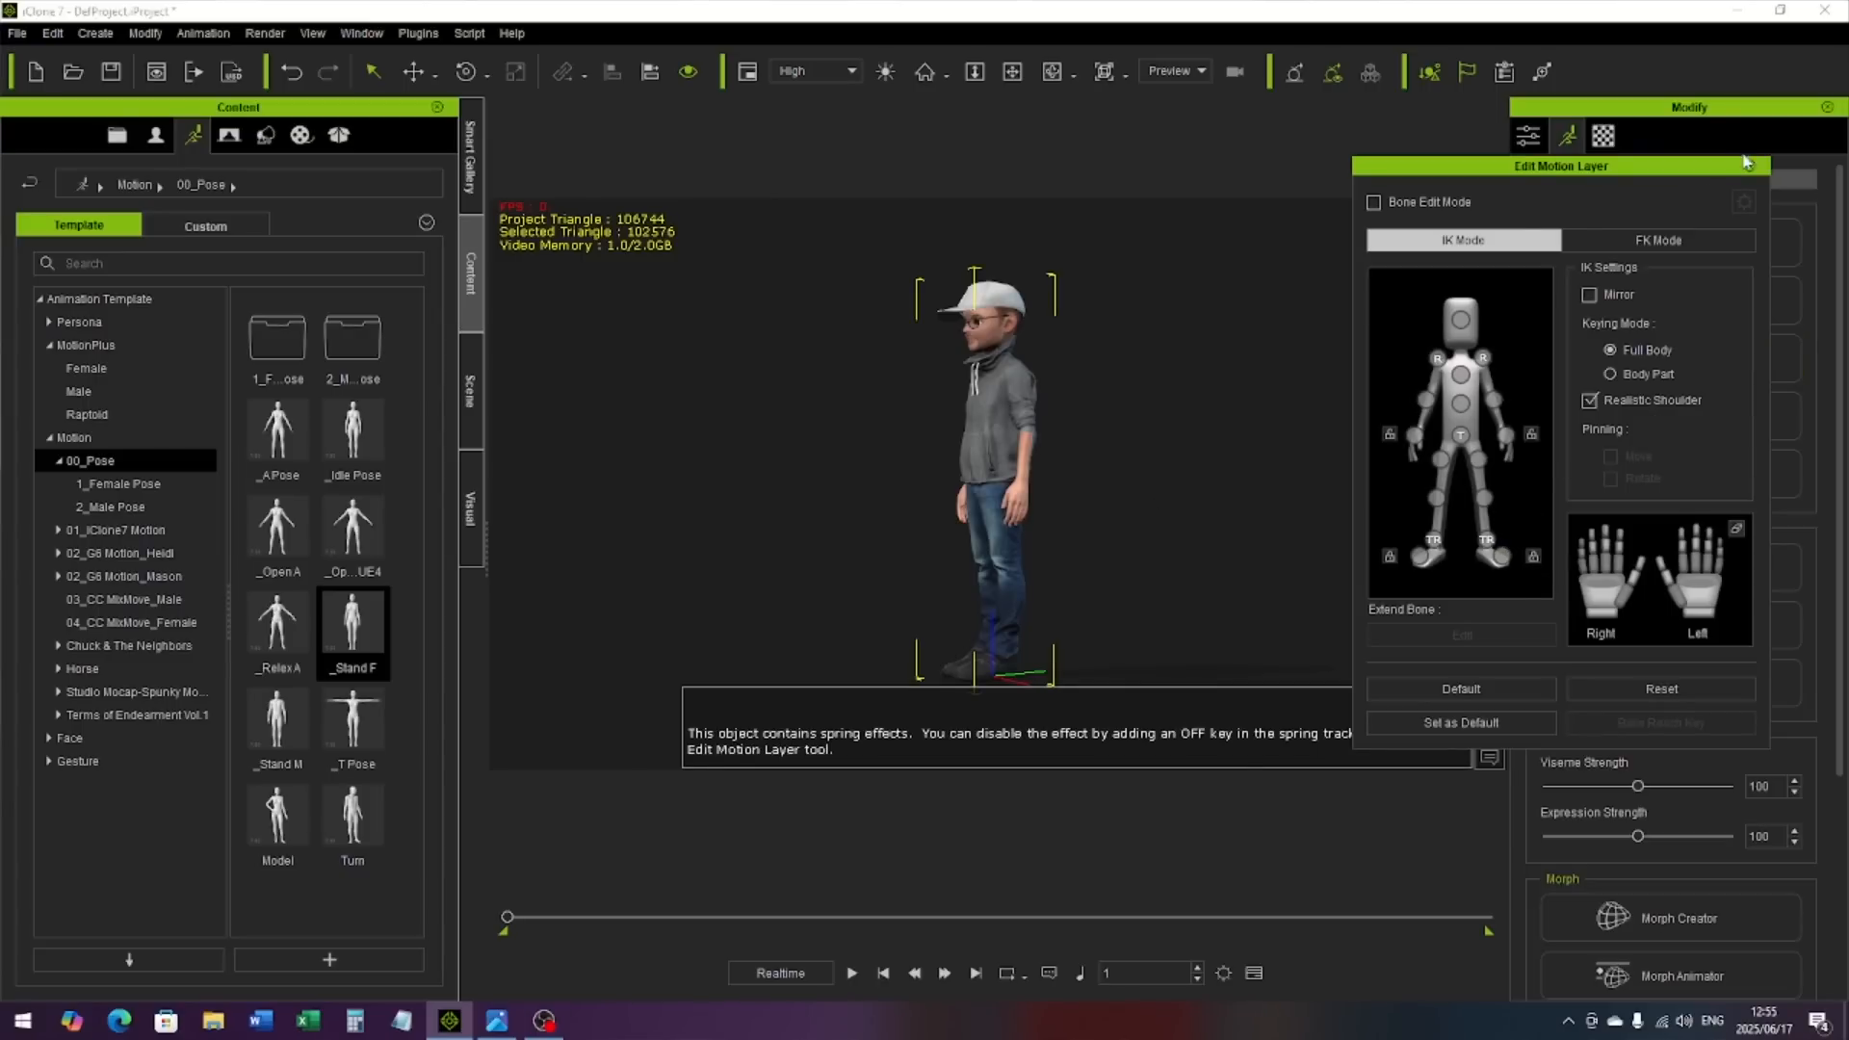
left_click(1461, 435)
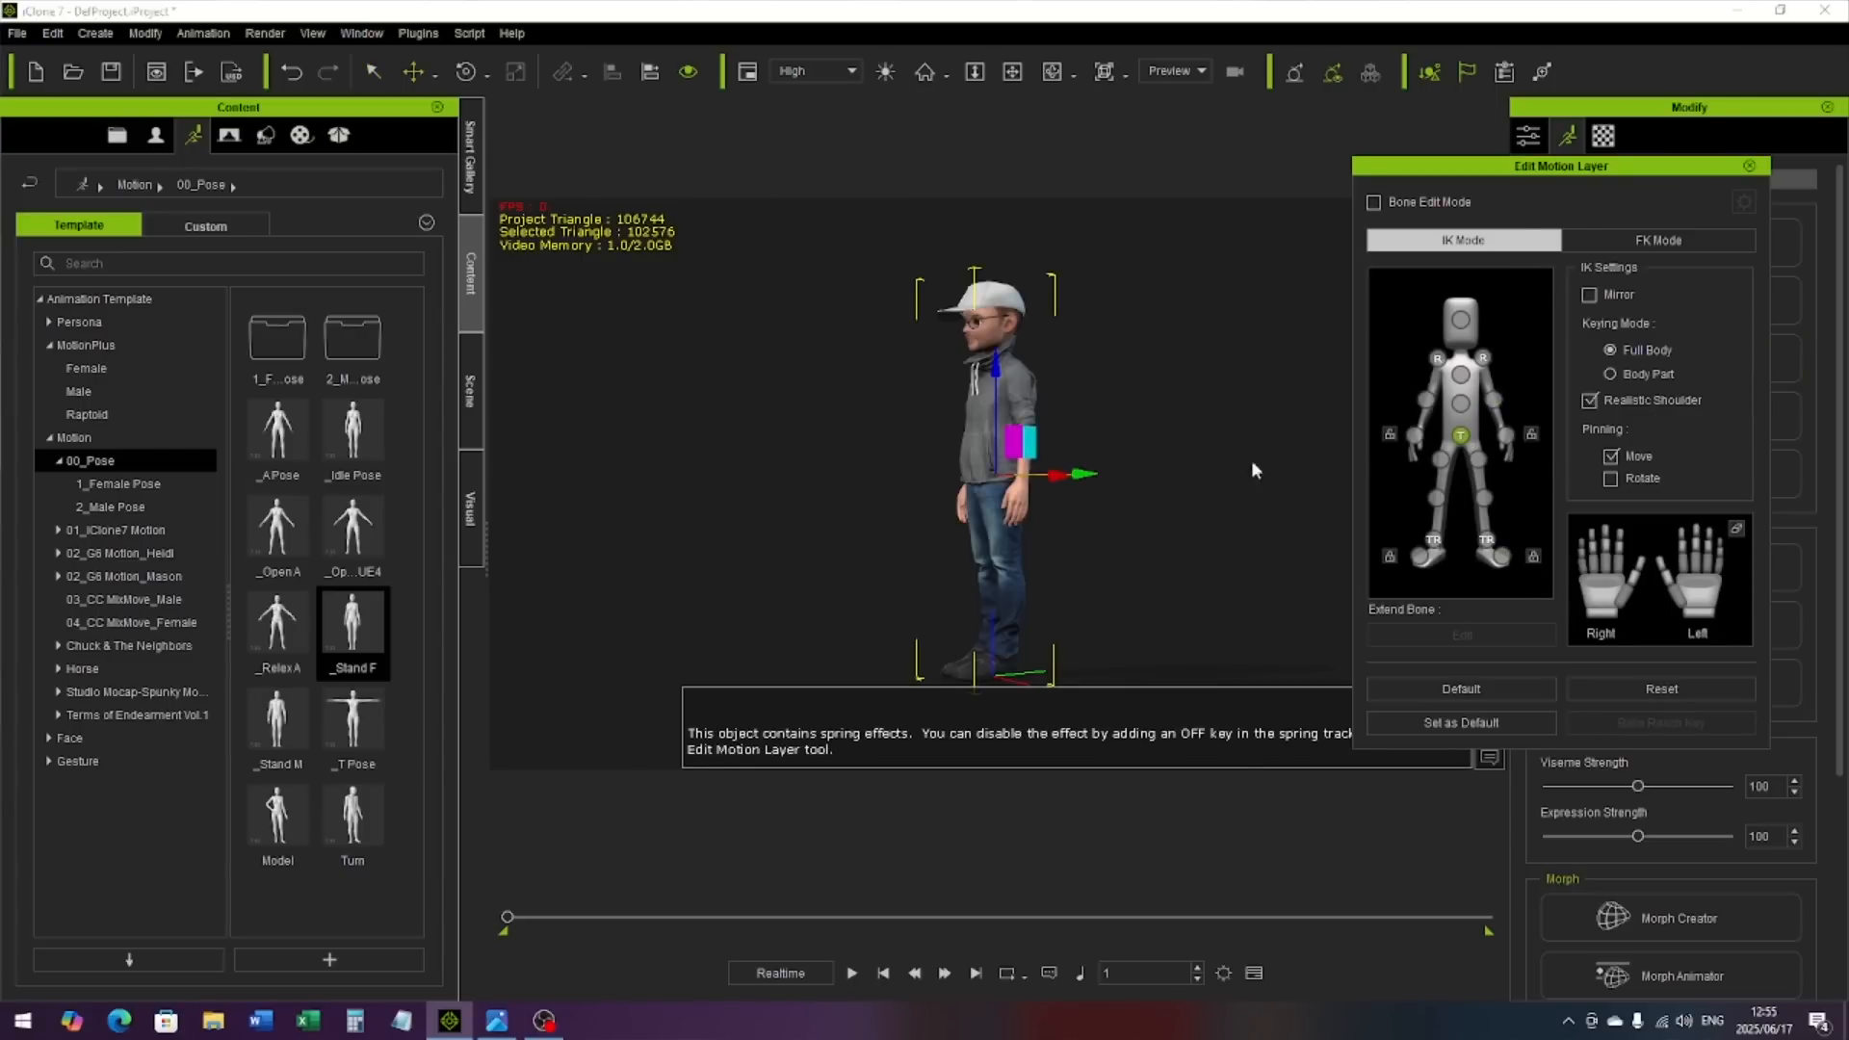
left_click_drag(993, 369, 992, 399)
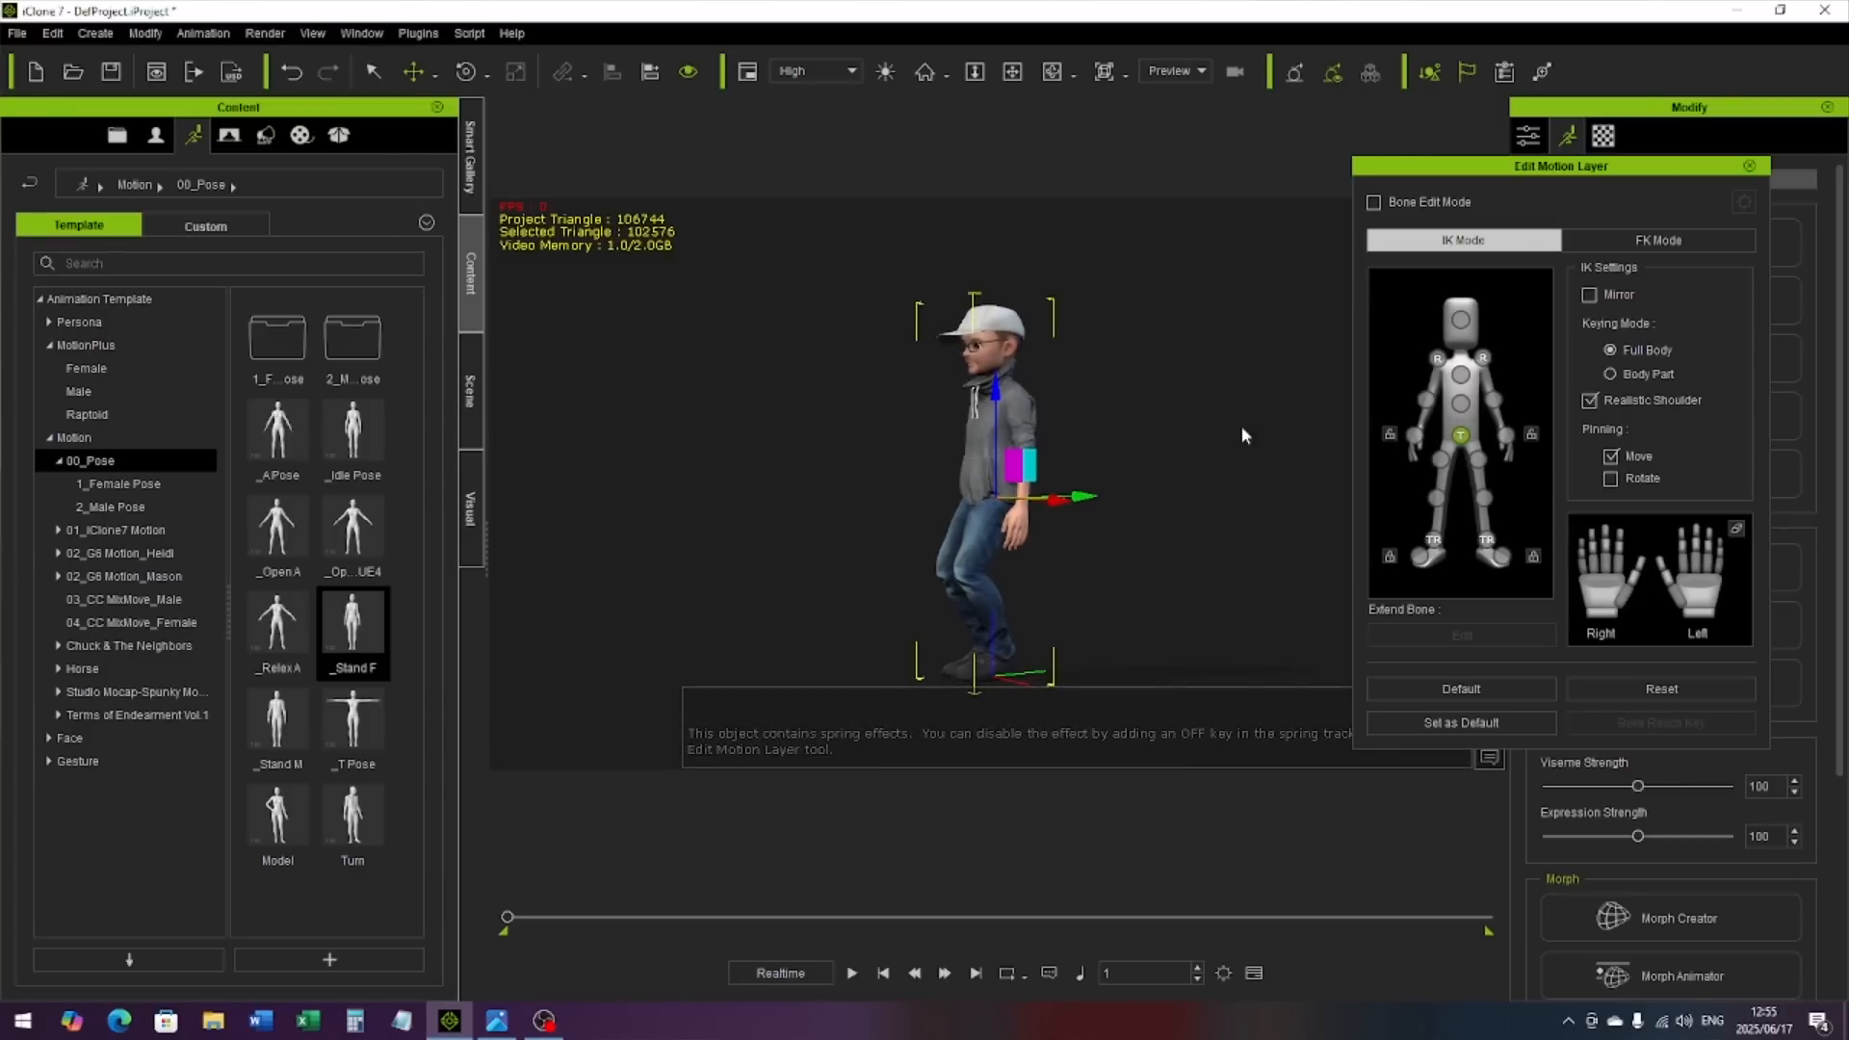
Step: Rotate the hips forward and bend the upper body down toward the ground
left_click(1462, 404)
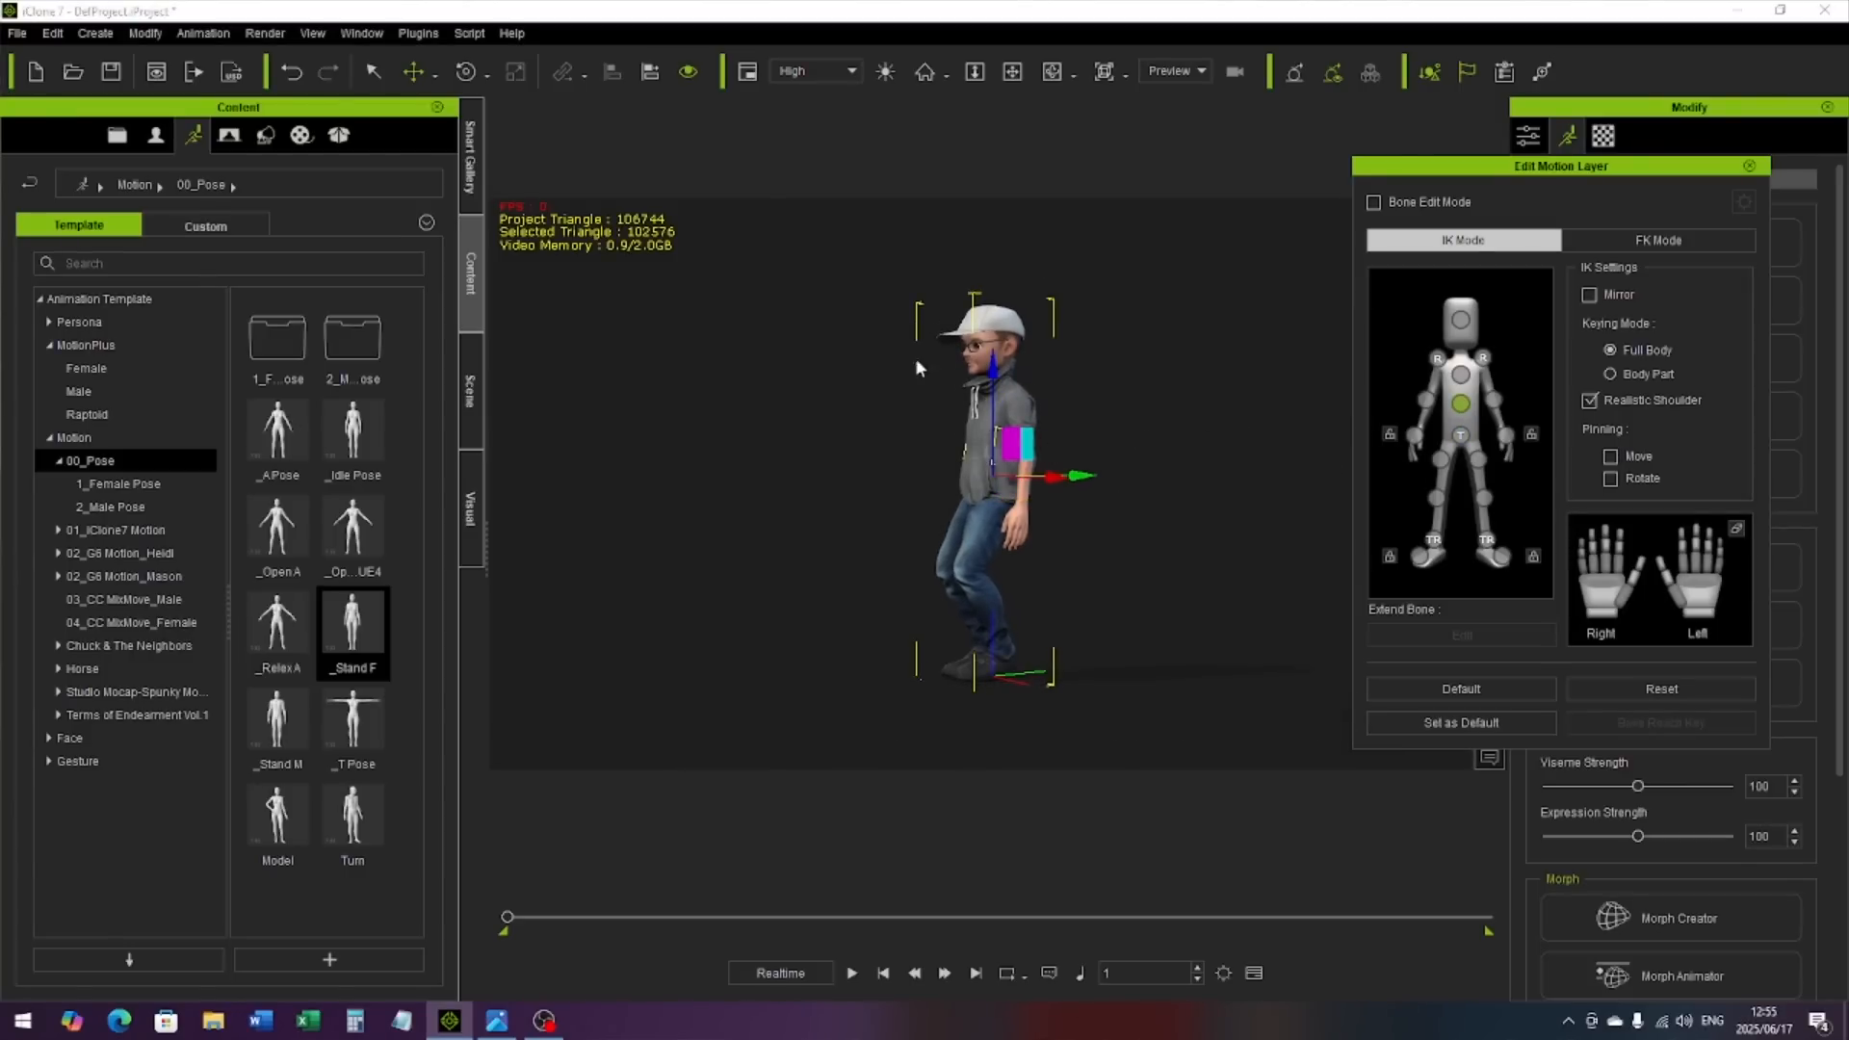
left_click(463, 71)
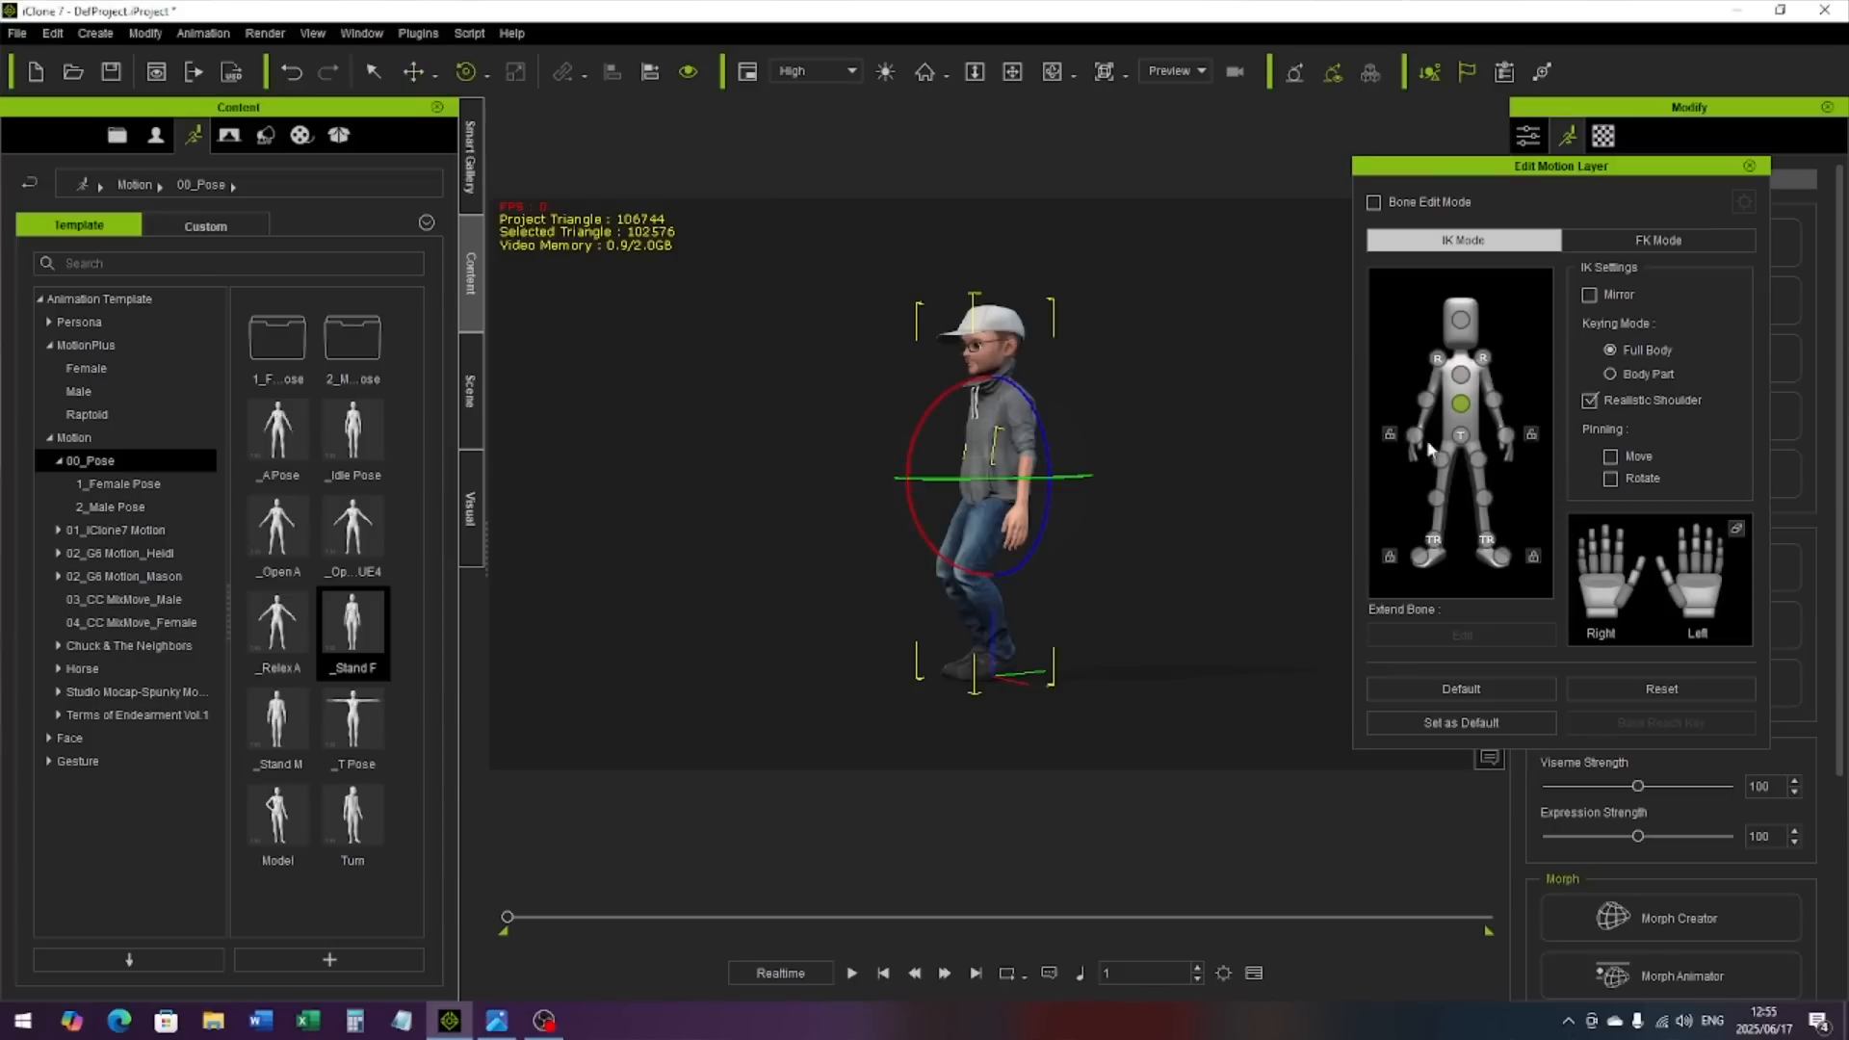
left_click(1460, 435)
left_click_drag(936, 430, 842, 455)
left_click(1460, 403)
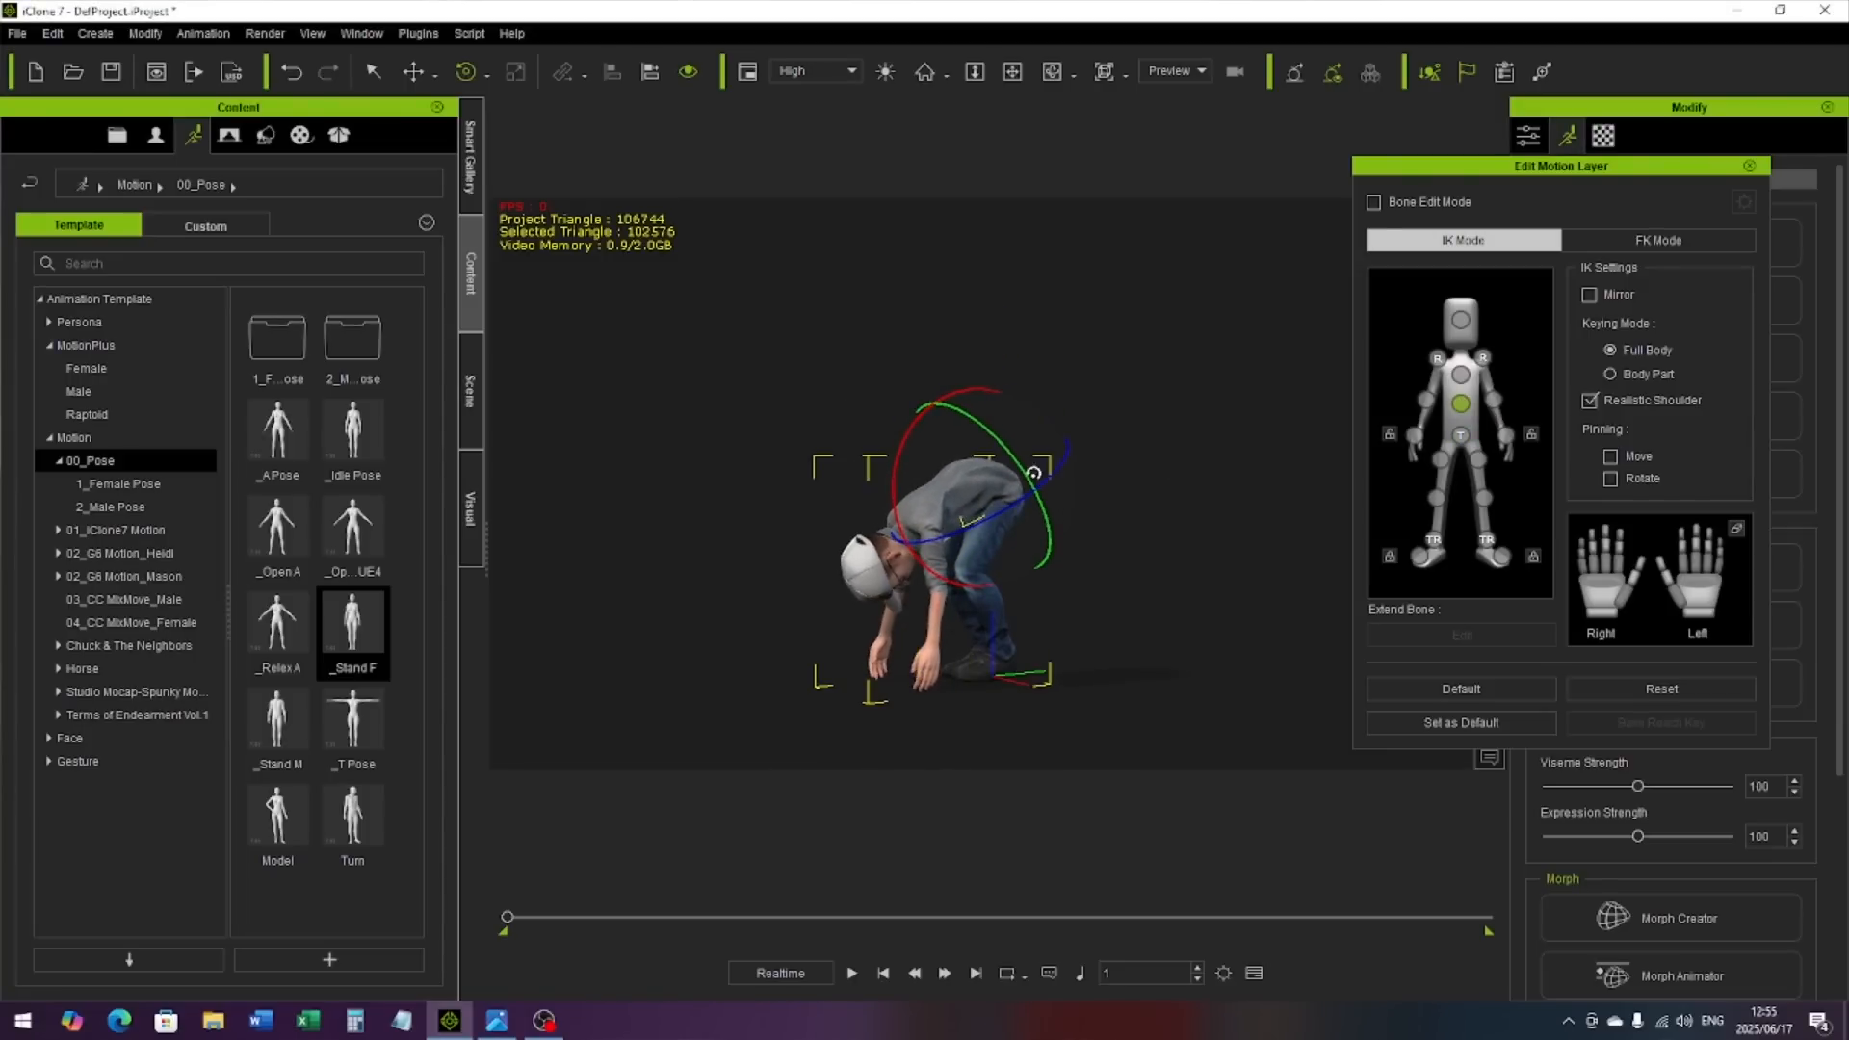
right_click_drag(973, 464, 886, 452, "alt")
Step: Rotate the right and left upper arms backward so that the hands hang close to the feet
left_click(1436, 358)
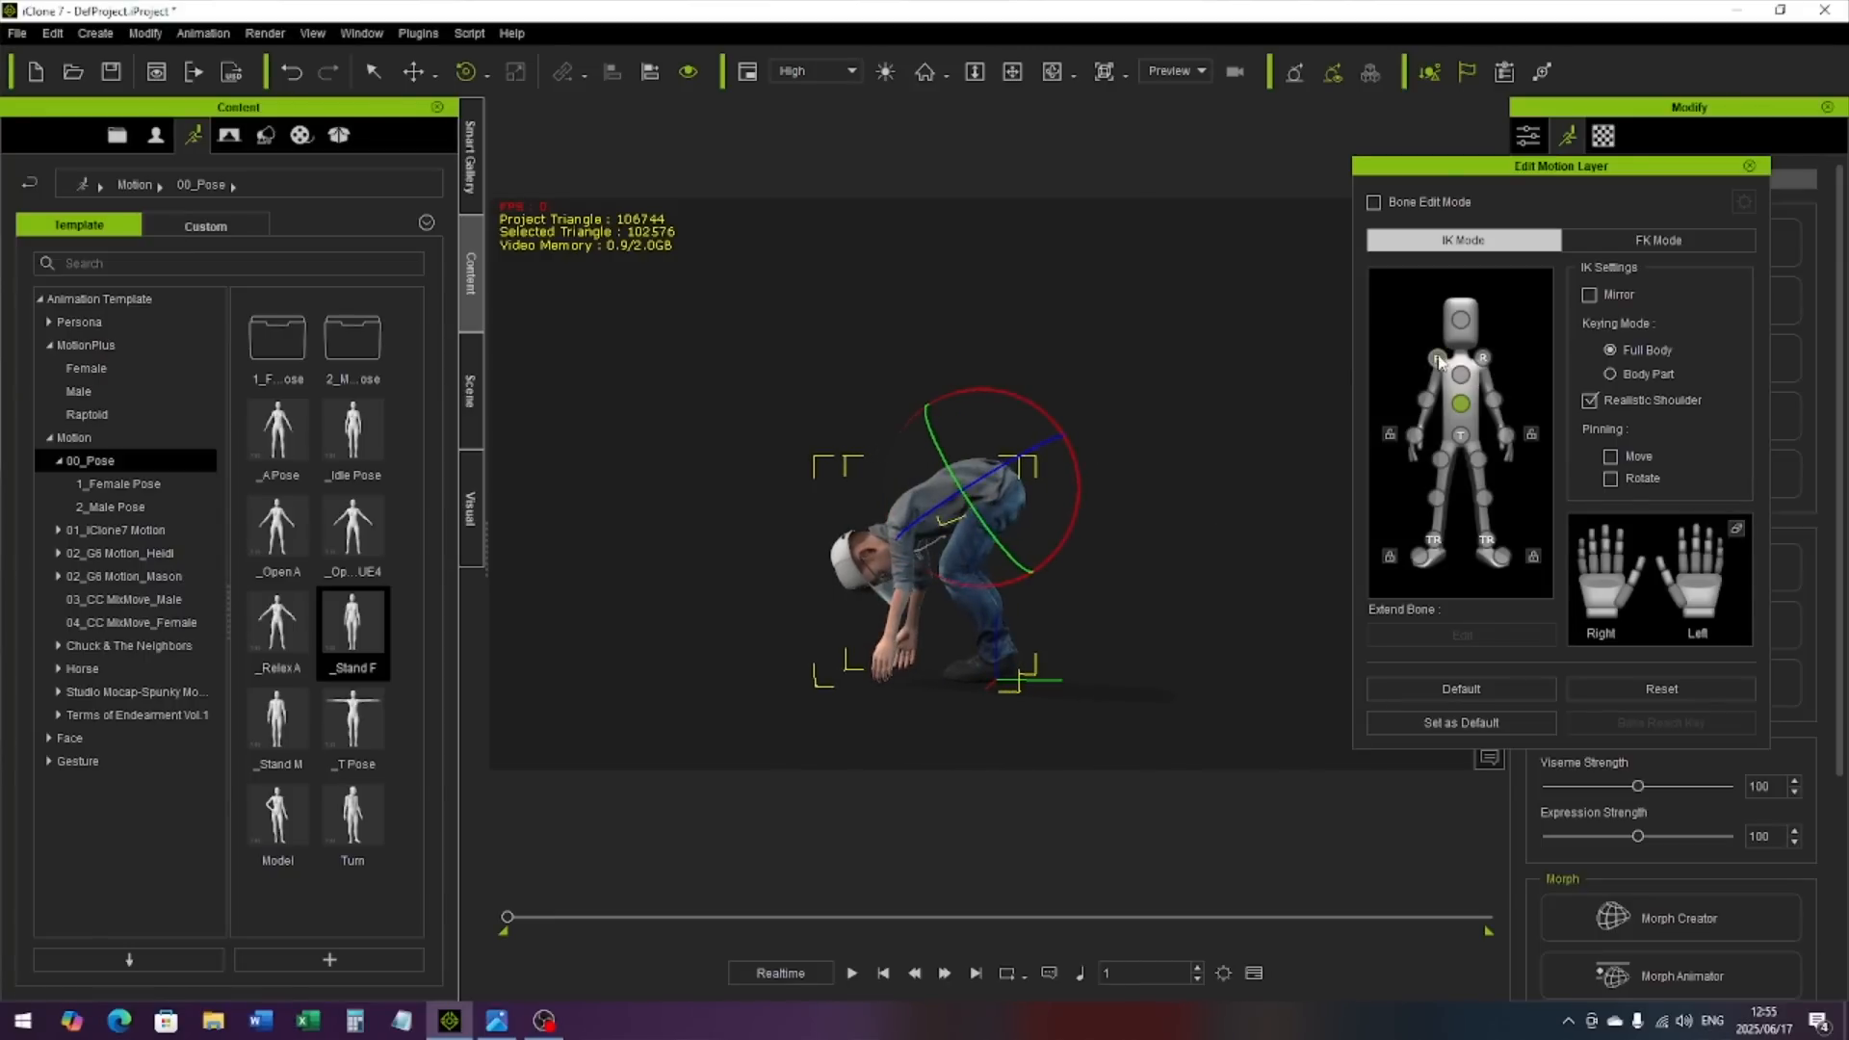
mouse_move(861, 443)
left_mouse_down()
mouse_move(838, 461)
mouse_move(841, 445)
left_mouse_up()
left_click(1483, 359)
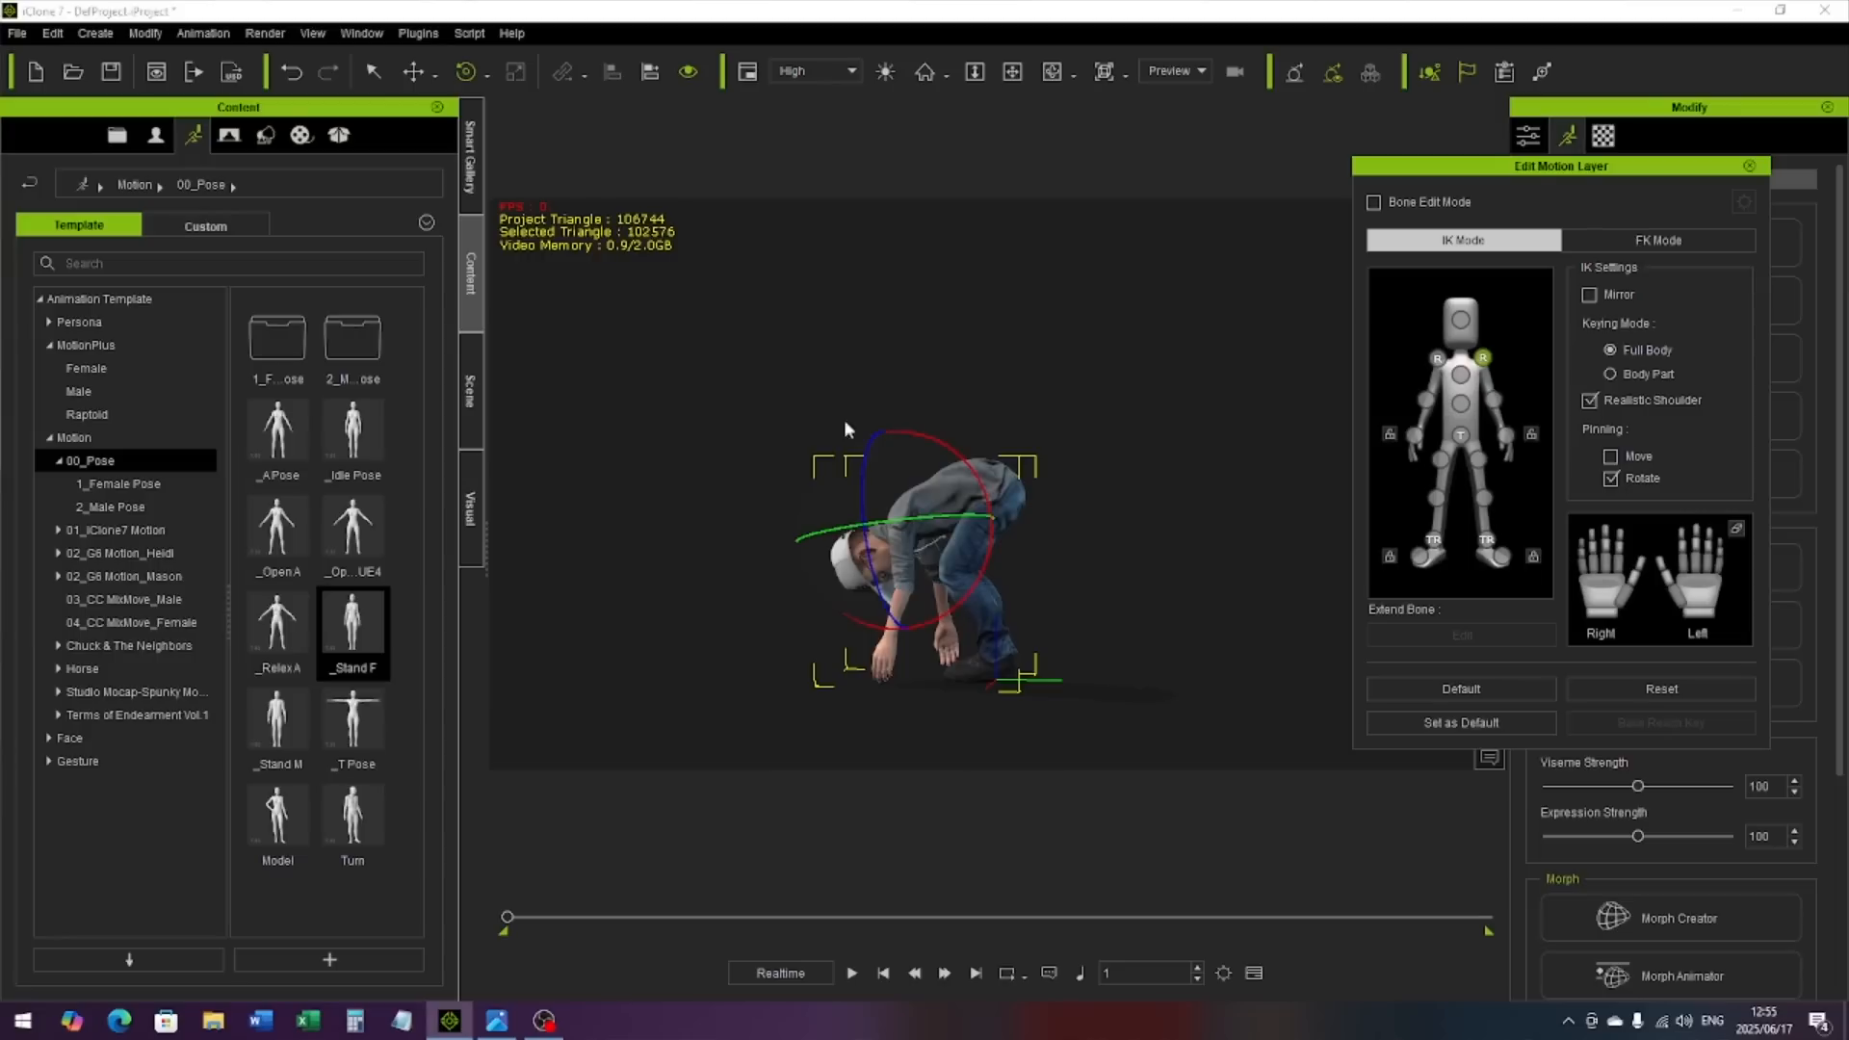
left_click_drag(910, 430, 1048, 435)
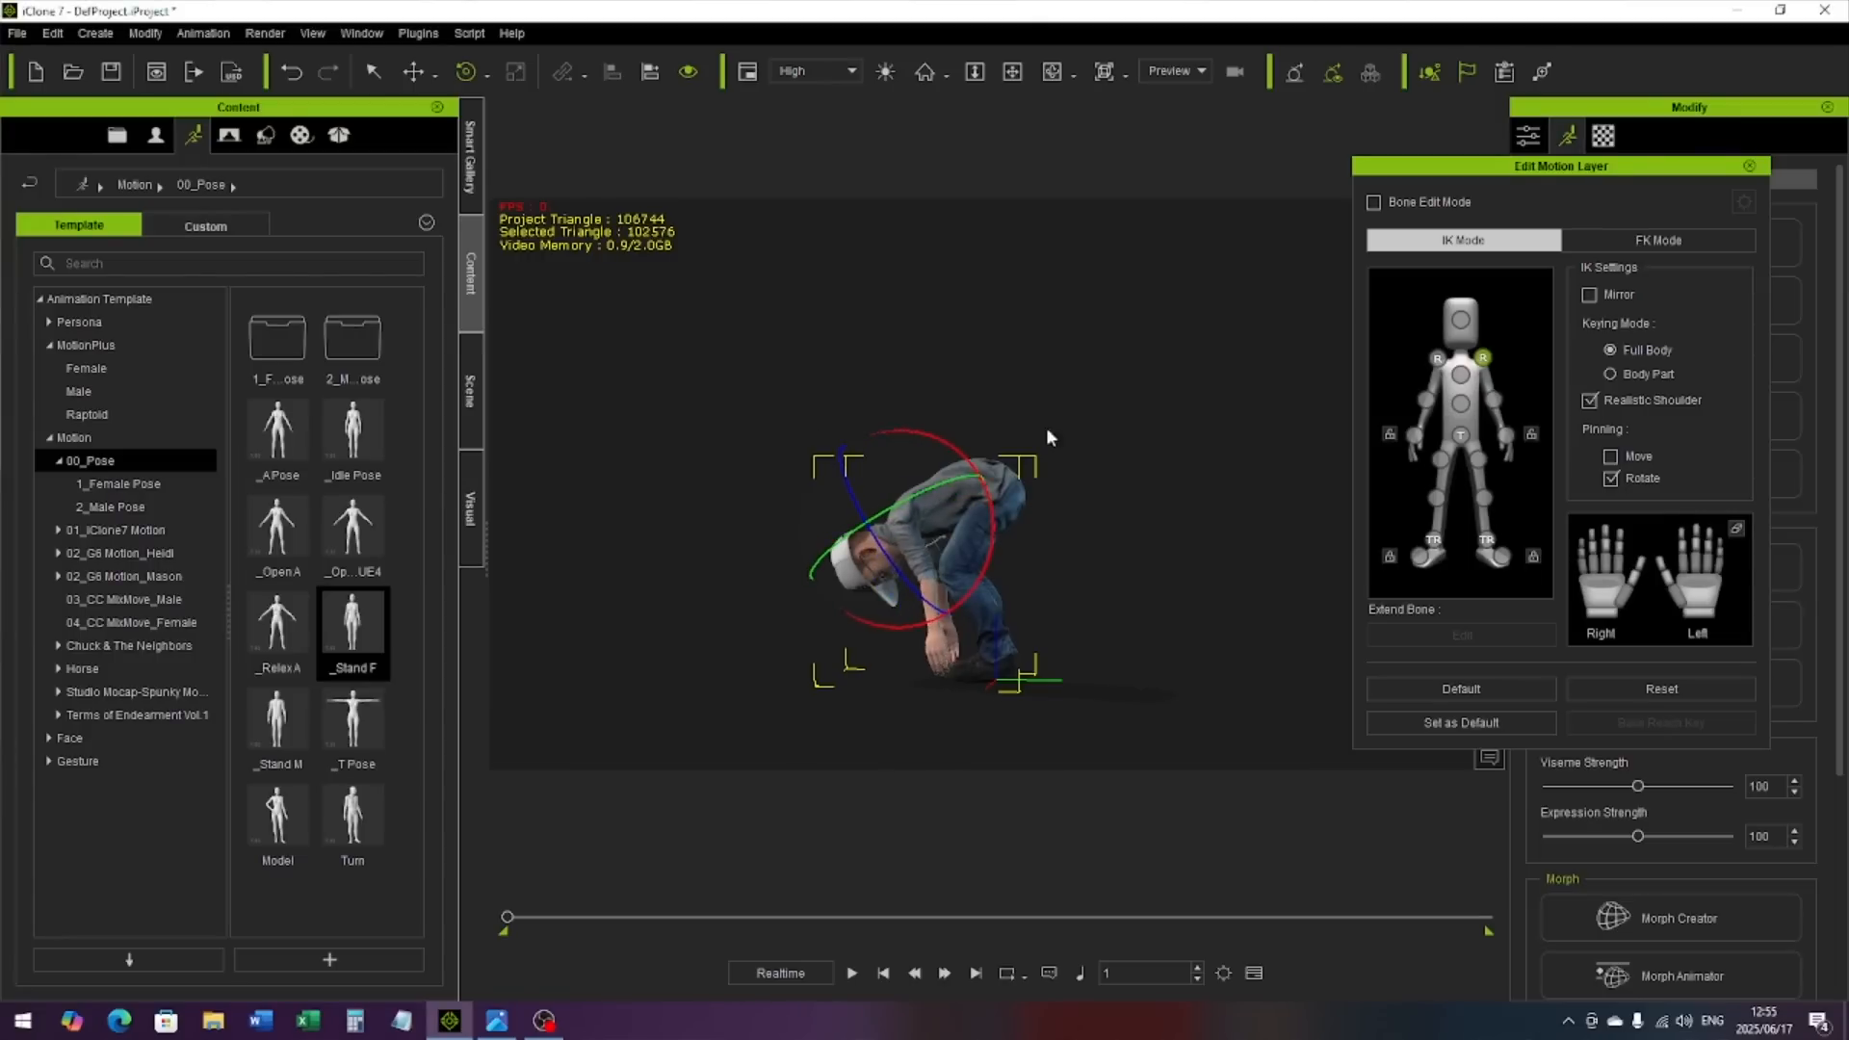
Step: Rotate the head upward so that the bent-over avatar looks ahead
left_click(1461, 319)
left_click_drag(929, 459, 982, 517)
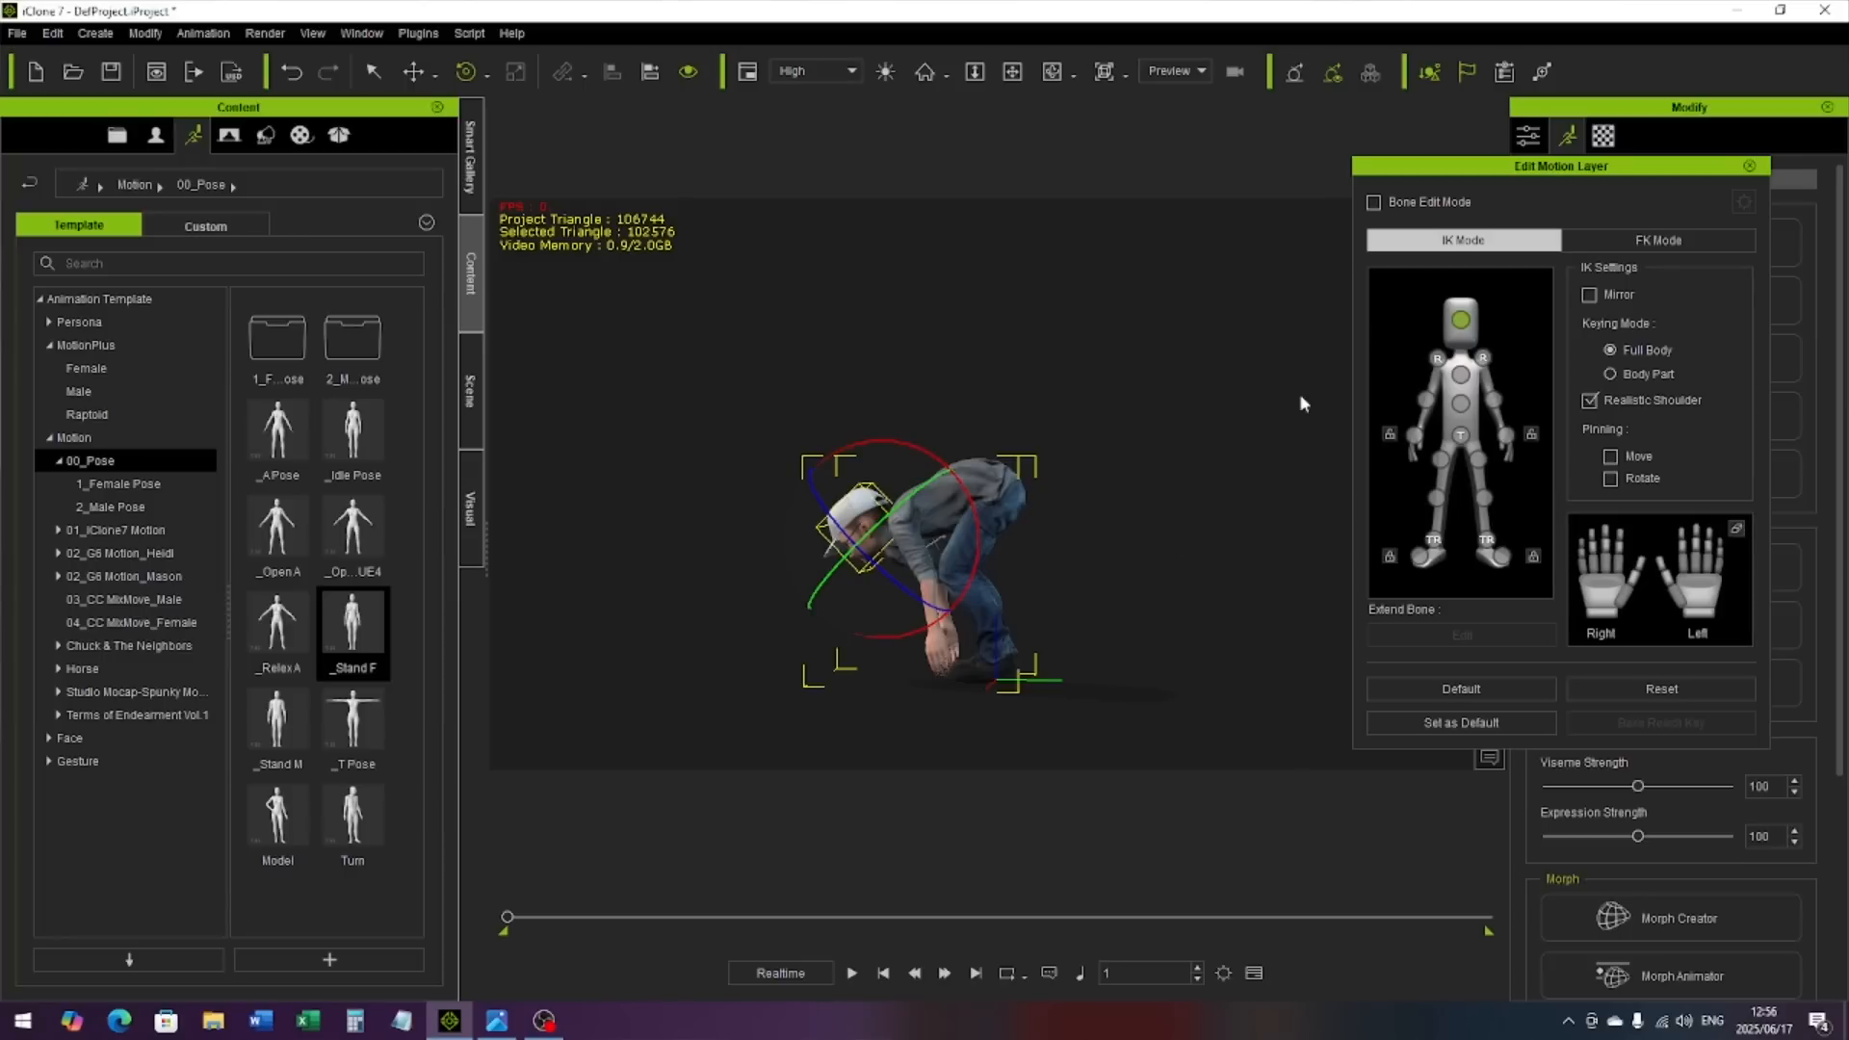
right_click_drag(1192, 463, 1275, 460)
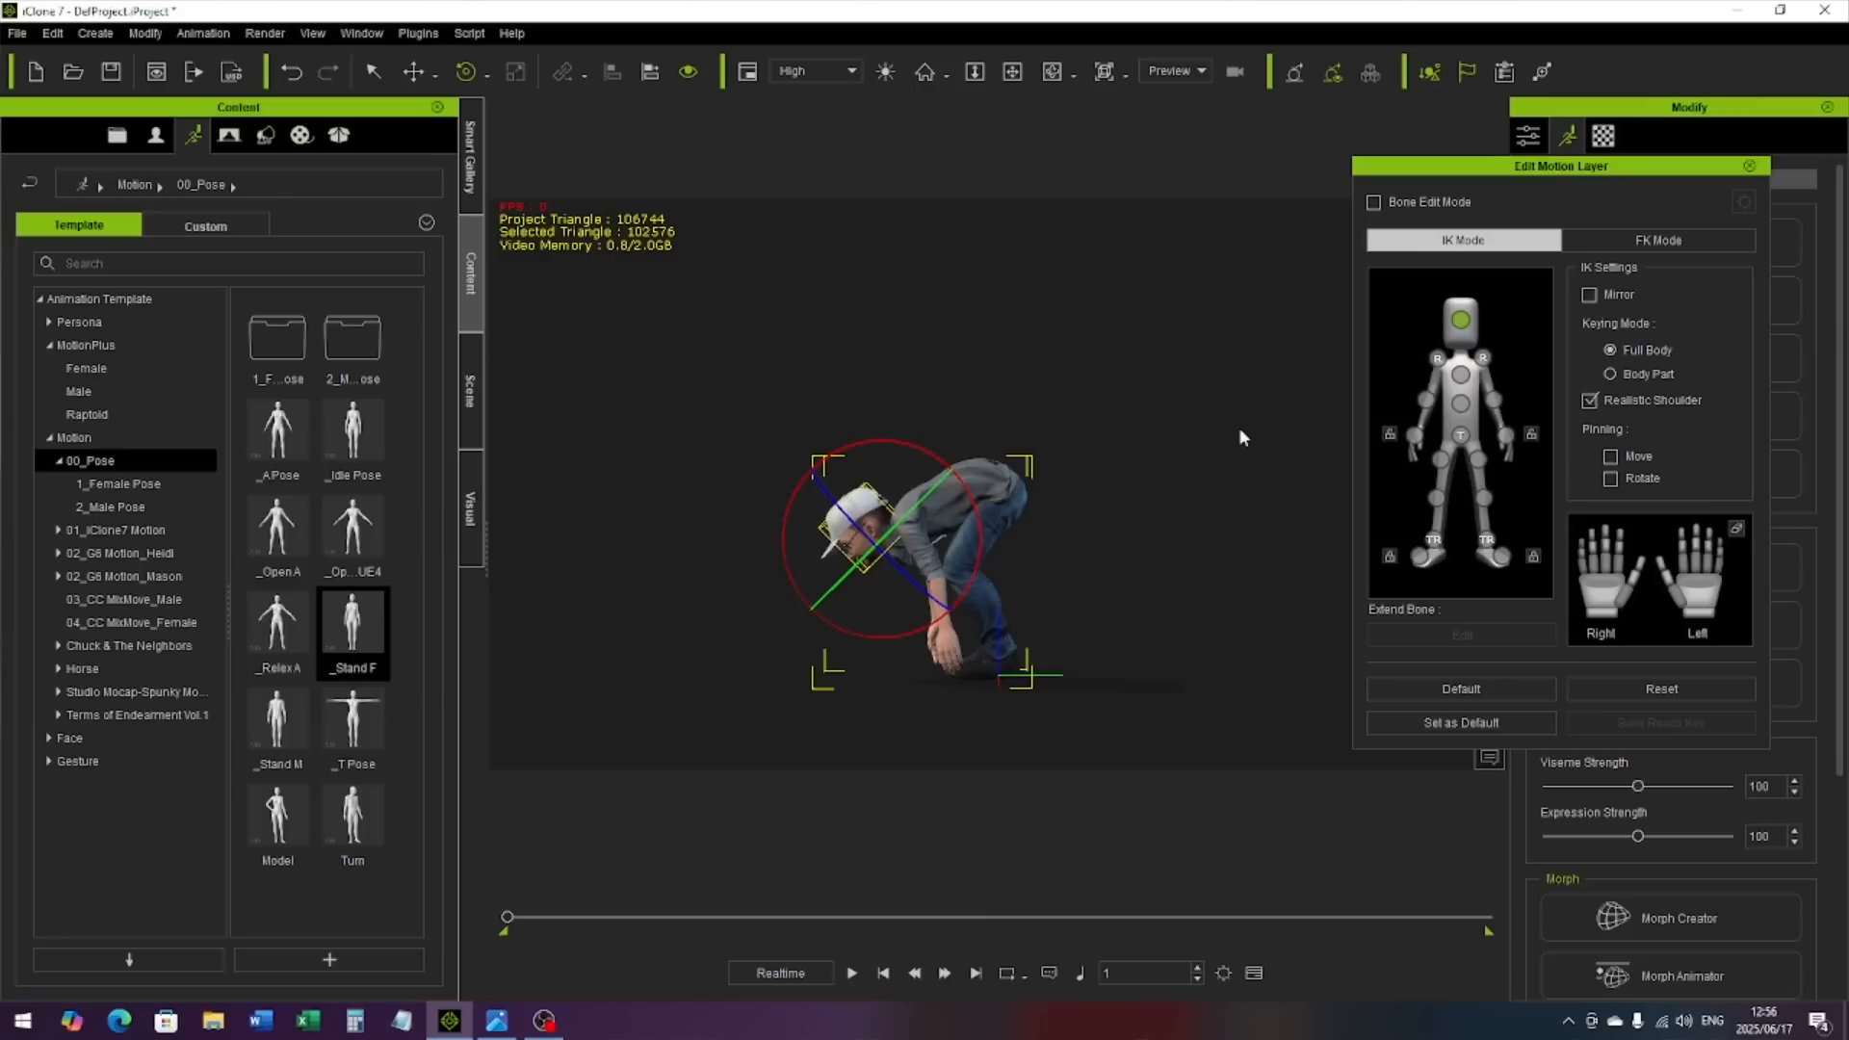
Step: Adjust the hip position slightly and move the right foot forward along the ground until it is under the hands
left_click(1461, 438)
left_click(413, 71)
mouse_move(1119, 497)
left_mouse_down()
mouse_move(1163, 502)
mouse_move(1119, 500)
left_mouse_up()
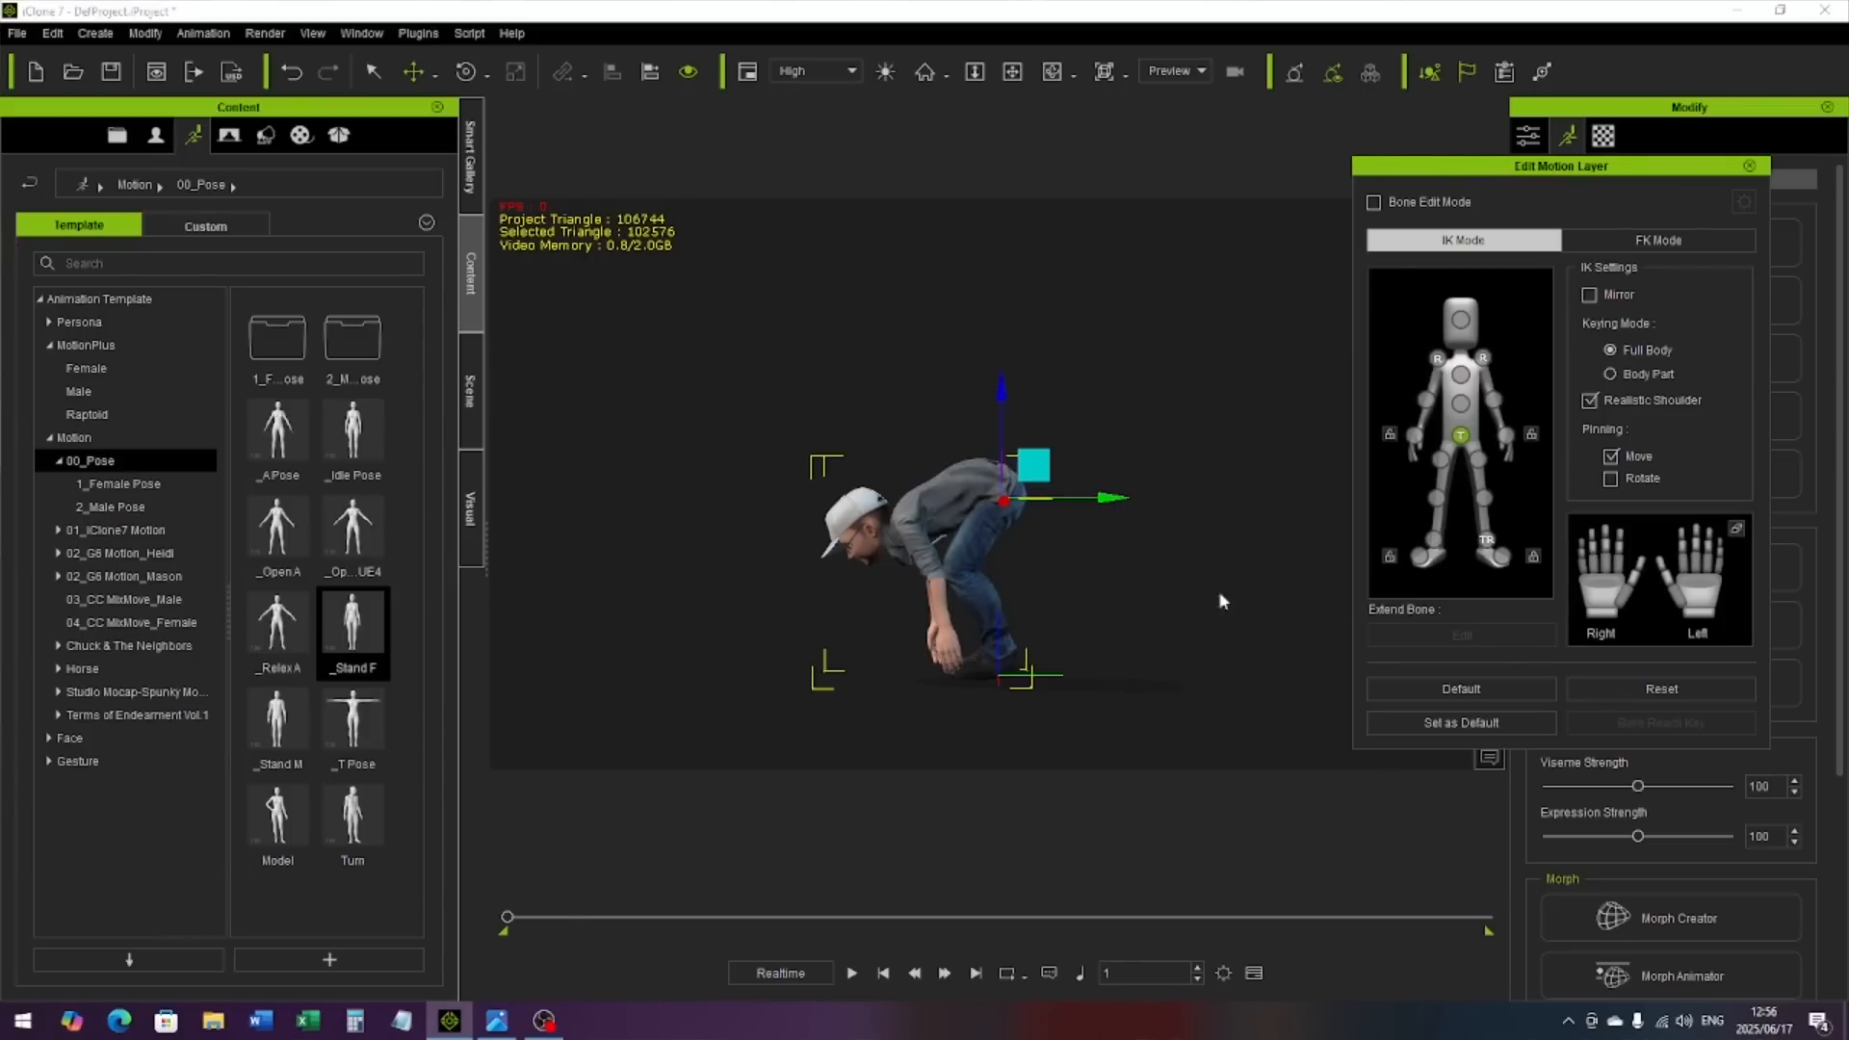
left_click(1434, 540)
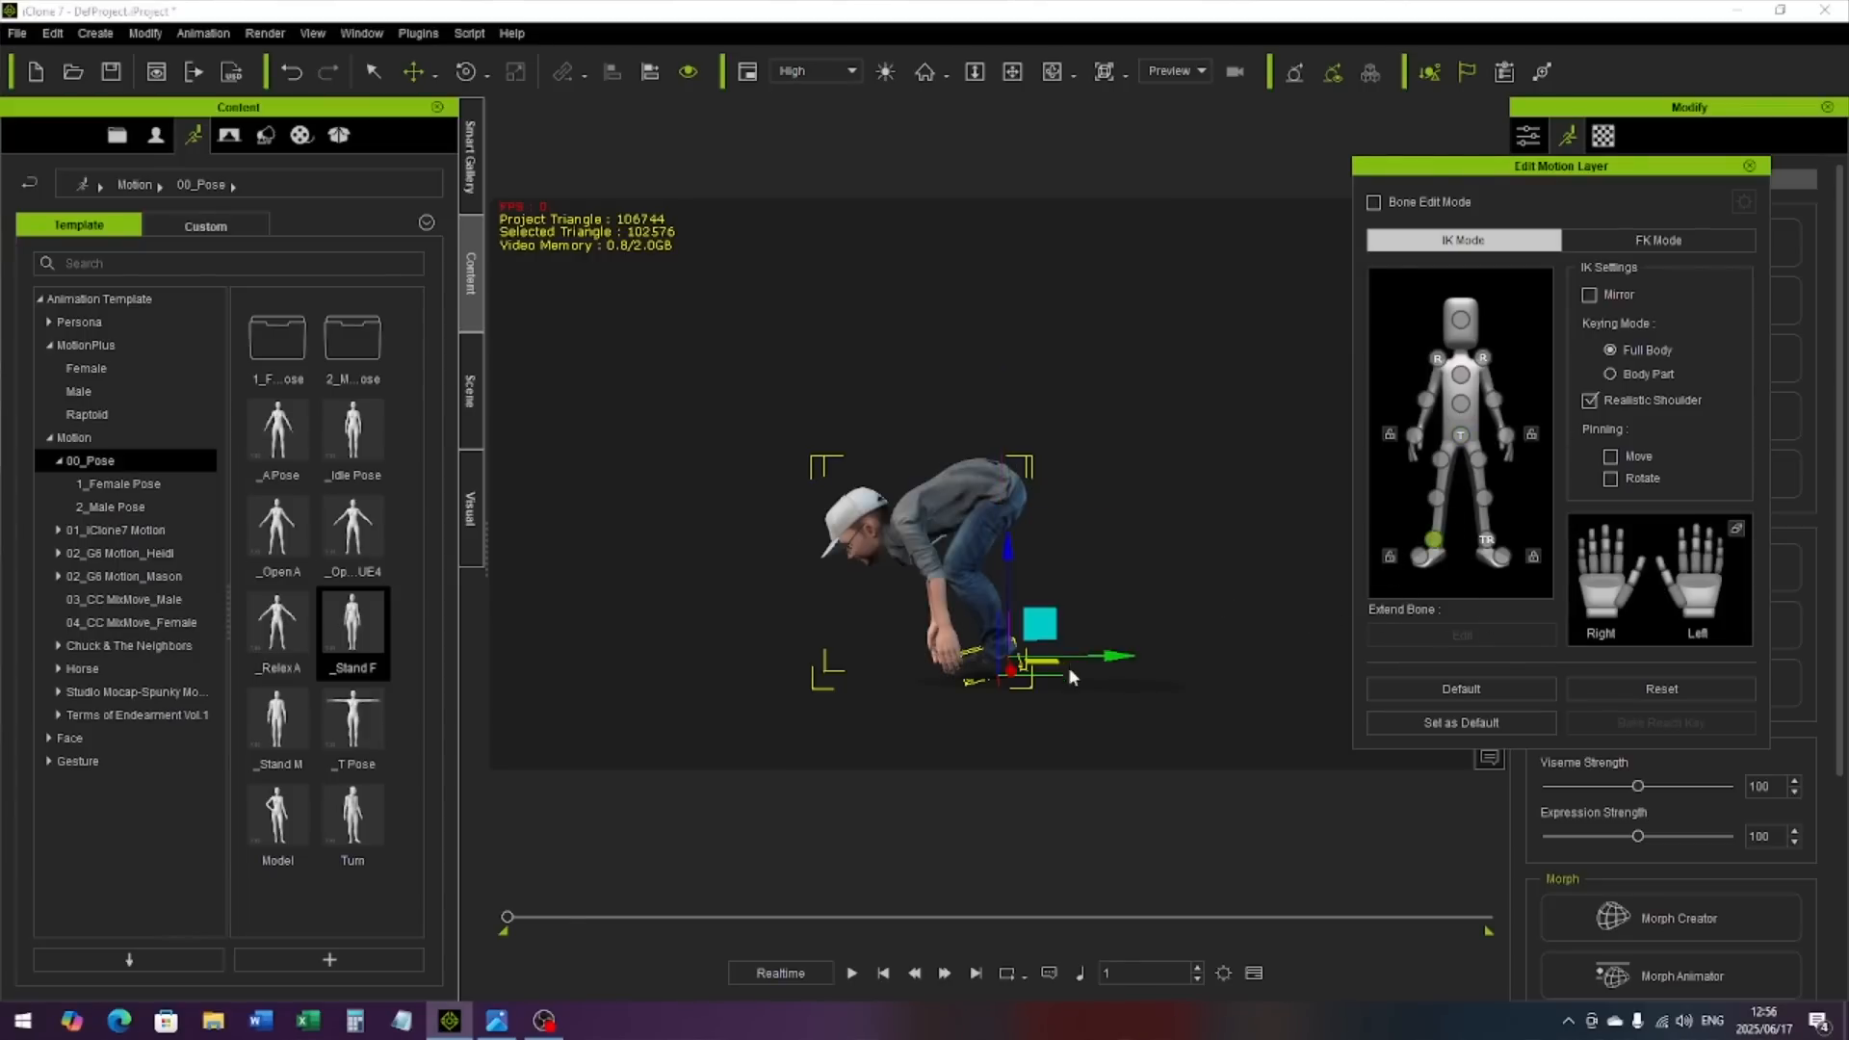
left_click_drag(1115, 655, 1067, 658)
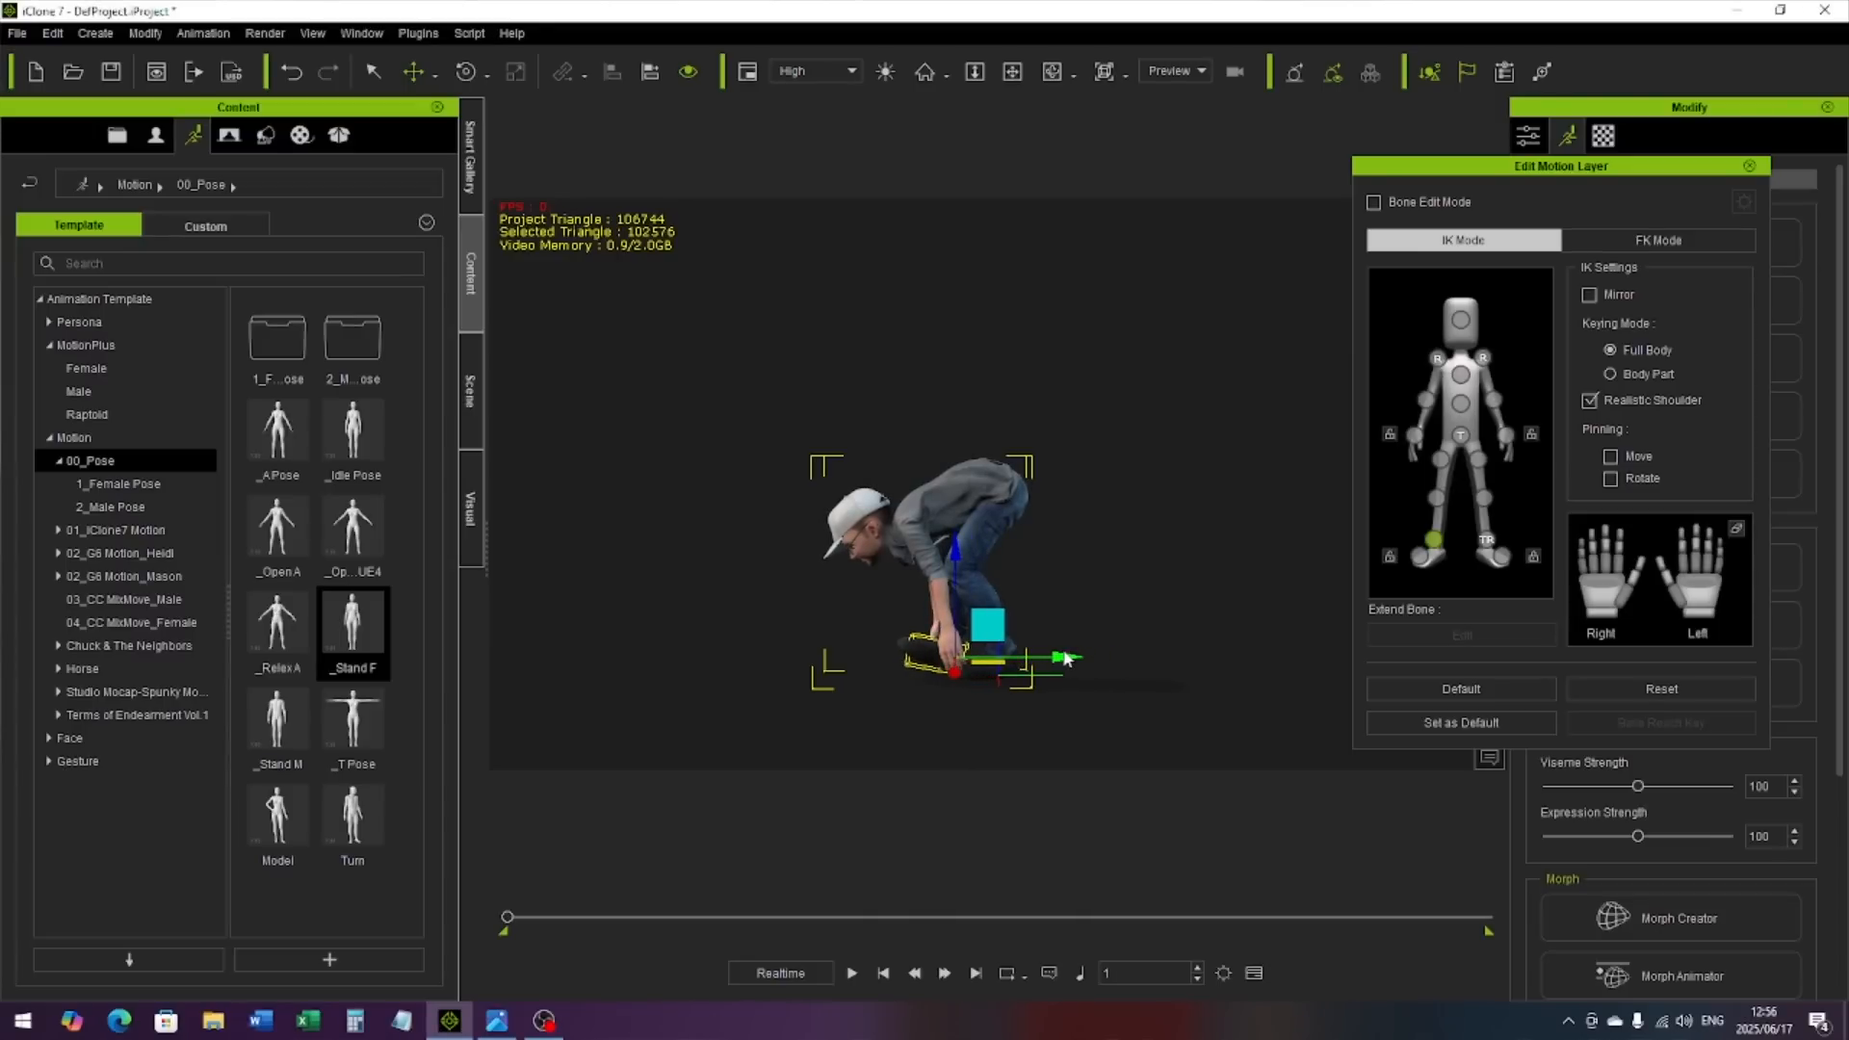
Step: Rotate the forward right foot so that its sole lies flat on the ground
right_click_drag(763, 621, 1401, 576, "alt")
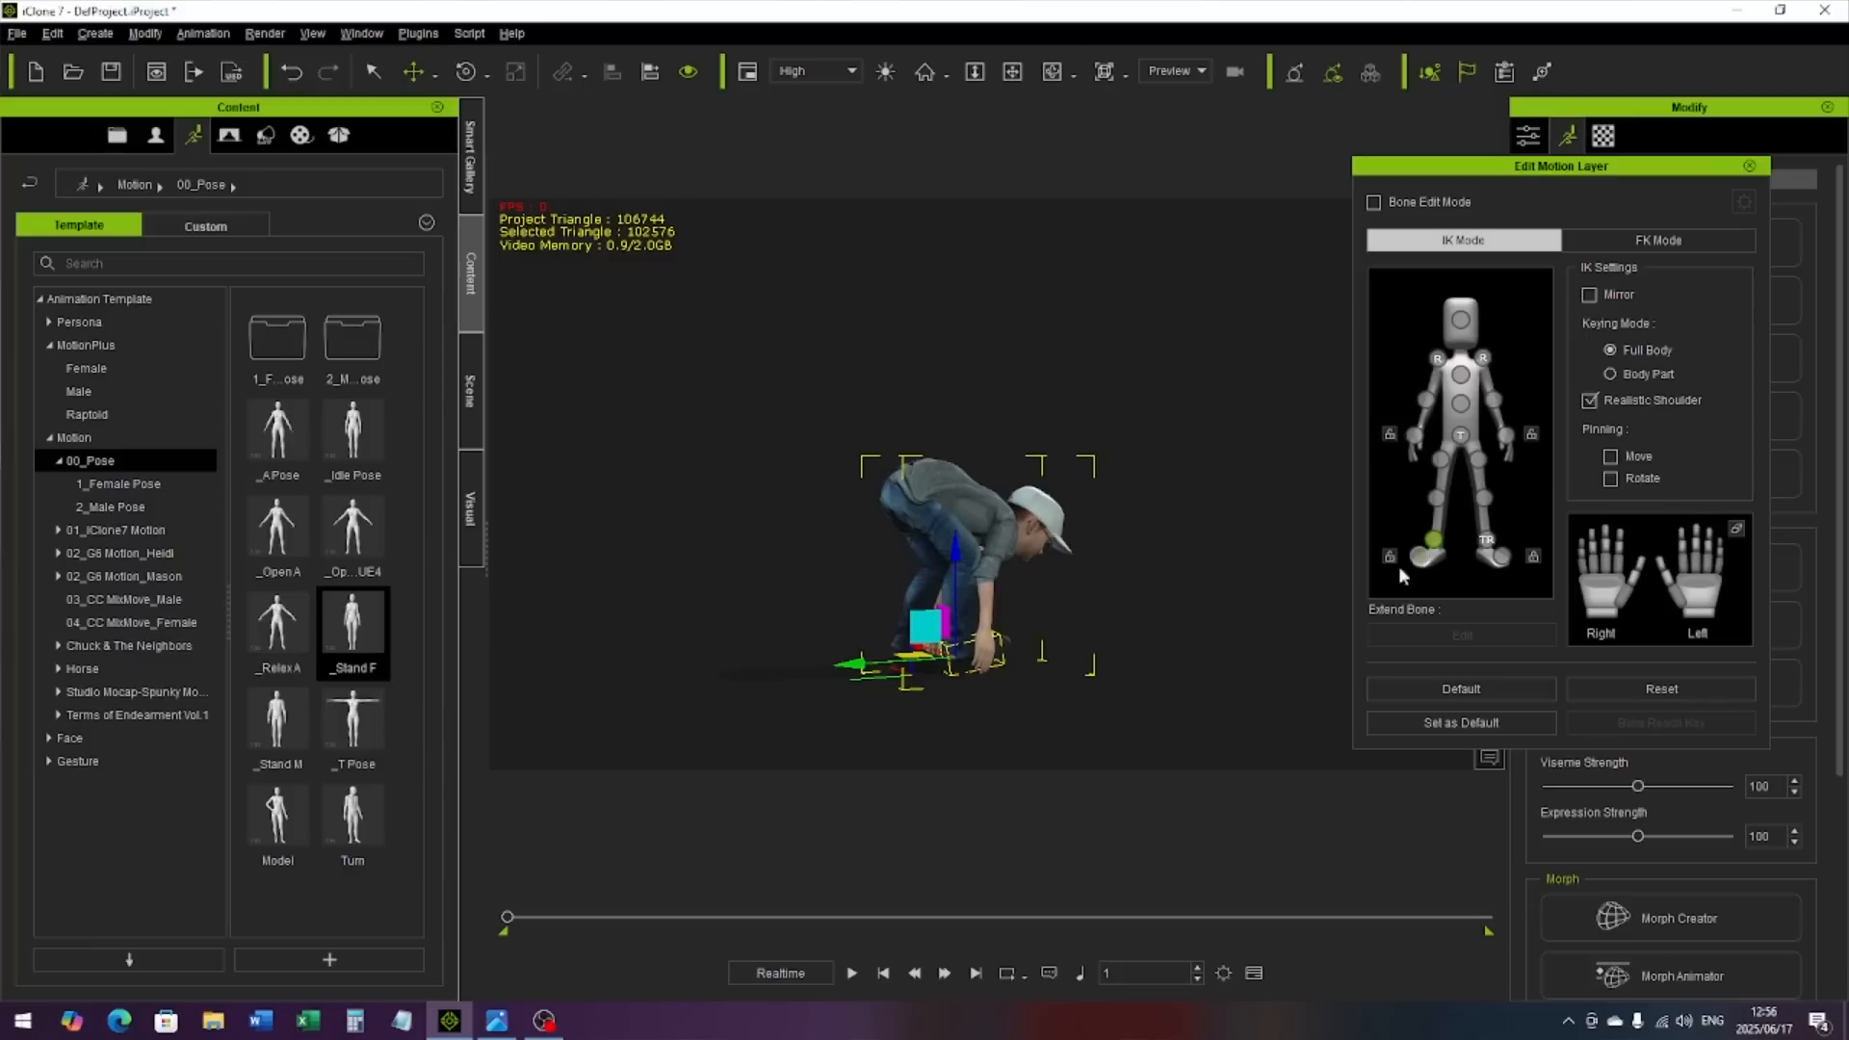
right_click_drag(1168, 598, 1078, 615, "alt")
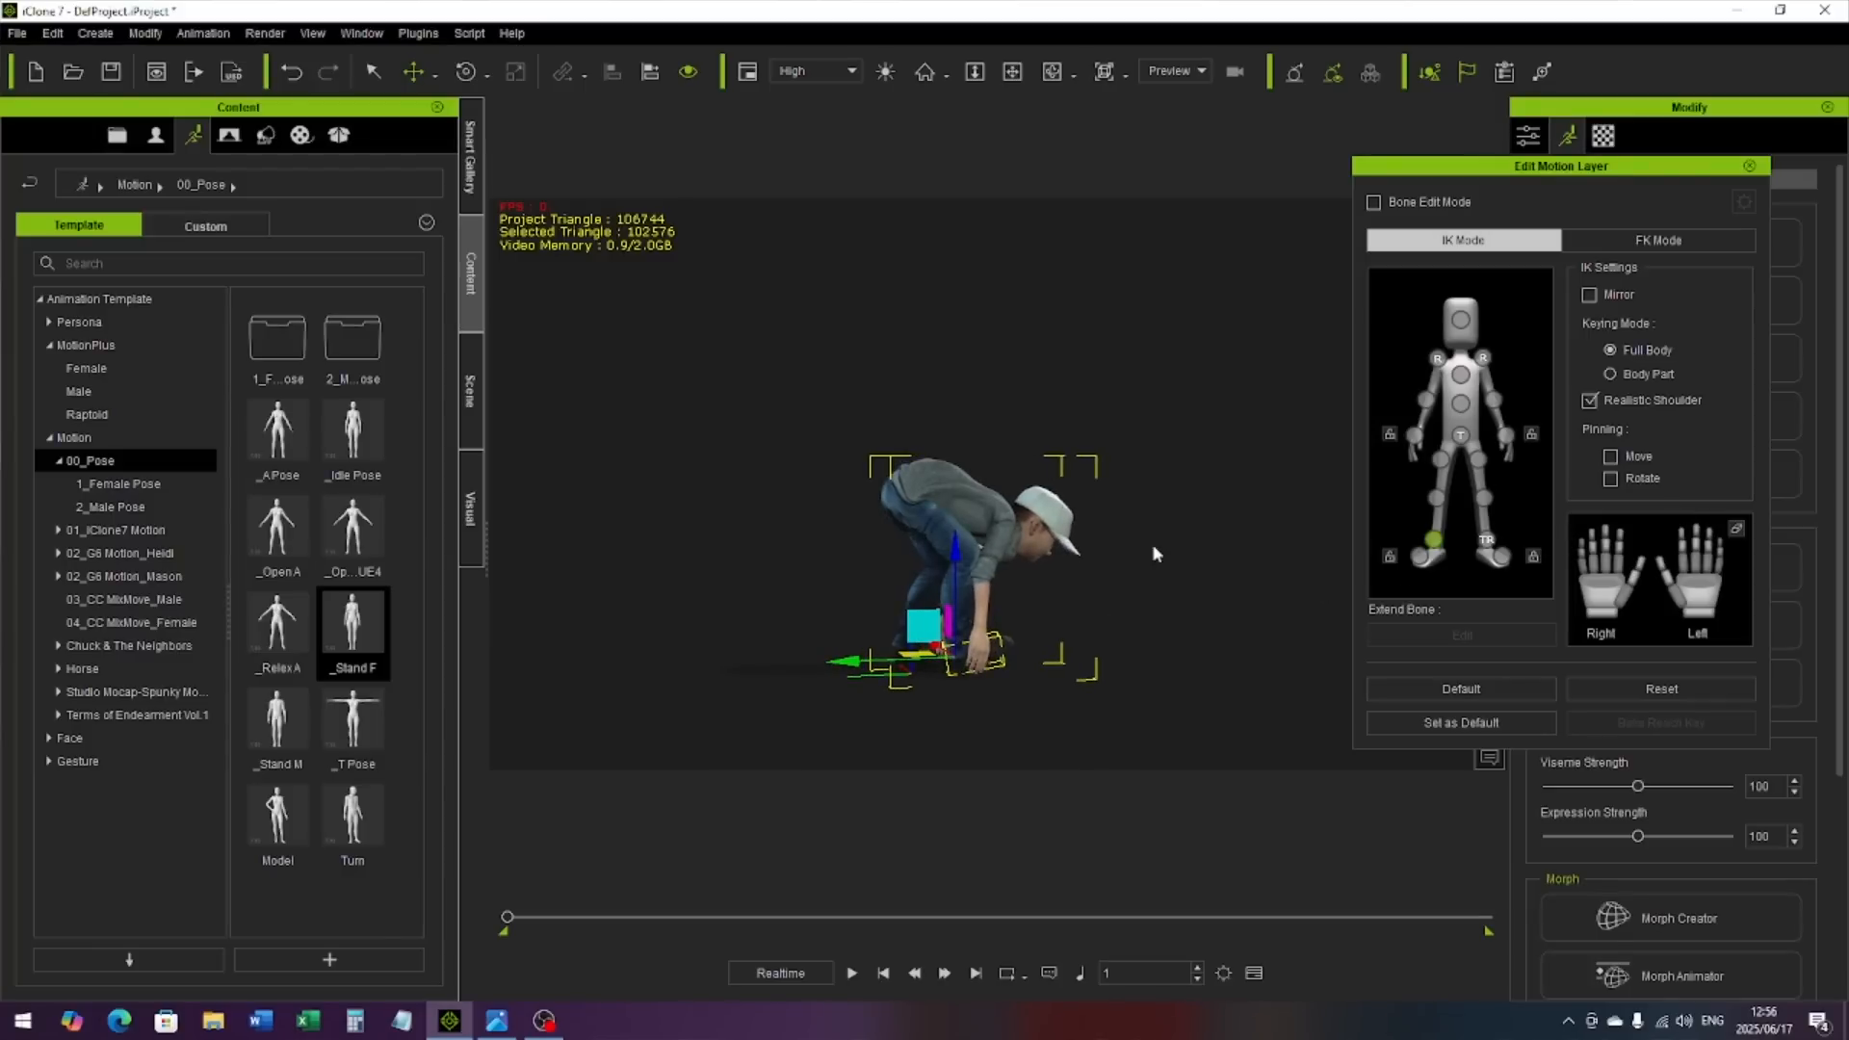
left_click(466, 71)
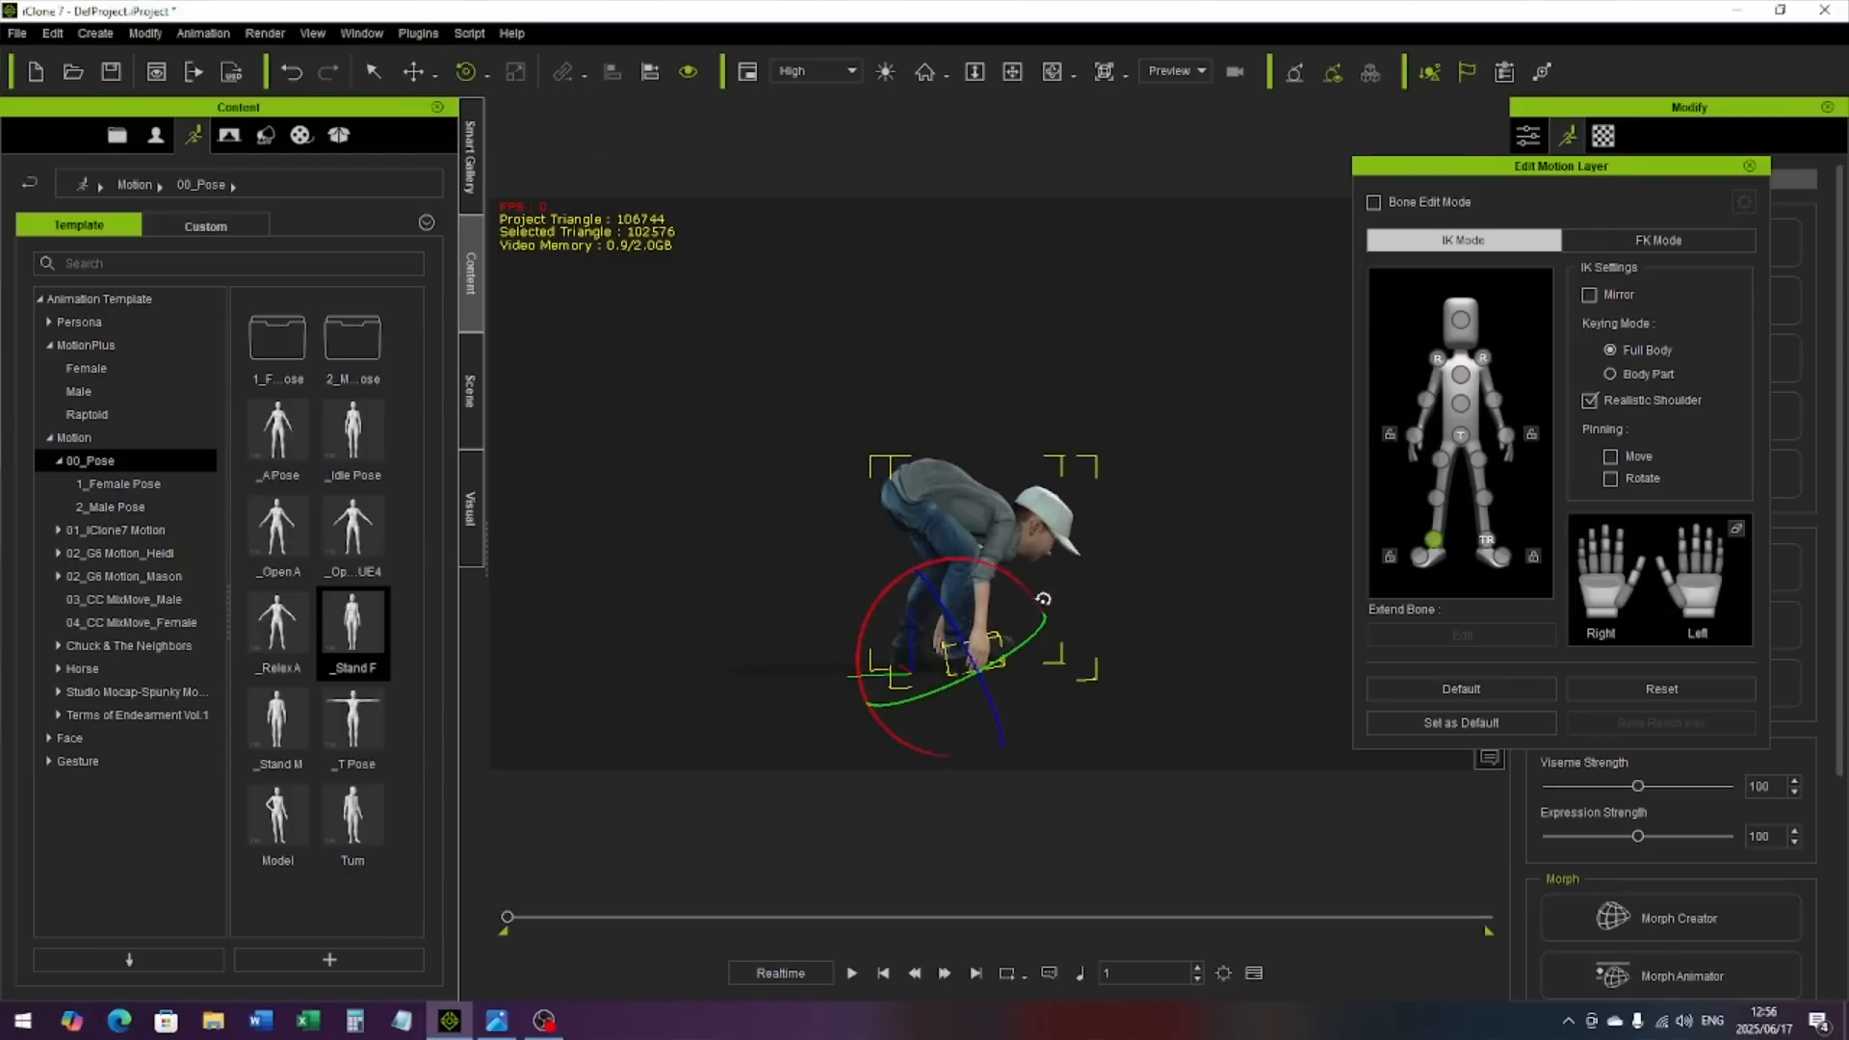
left_click_drag(1024, 592, 1034, 598)
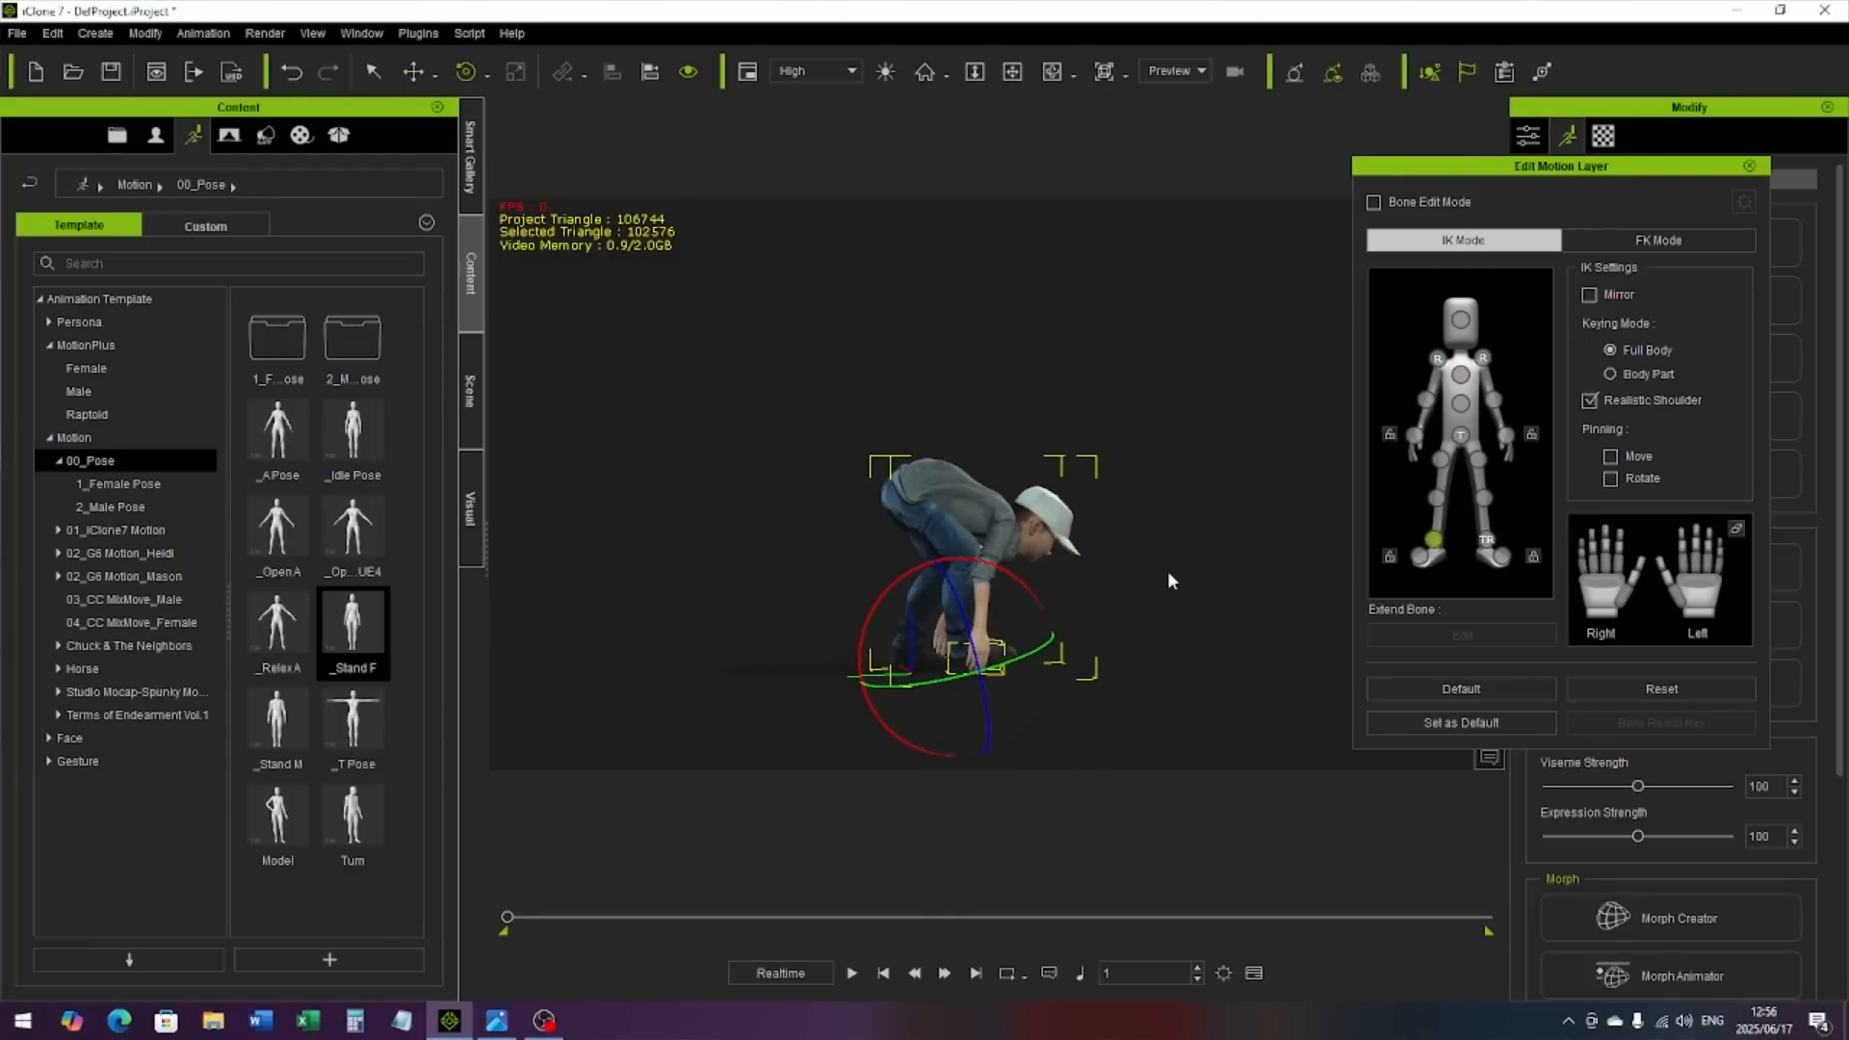
Step: Rotate the right upper arm slightly forward so that the hand hangs over the forward foot
left_click(1436, 358)
left_click_drag(975, 439, 961, 440)
right_click_drag(1091, 549, 747, 500)
mouse_move(1089, 498)
right_mouse_down()
mouse_move(760, 478)
mouse_move(863, 468)
mouse_move(770, 463)
right_mouse_up()
right_click_drag(1012, 429, 784, 441)
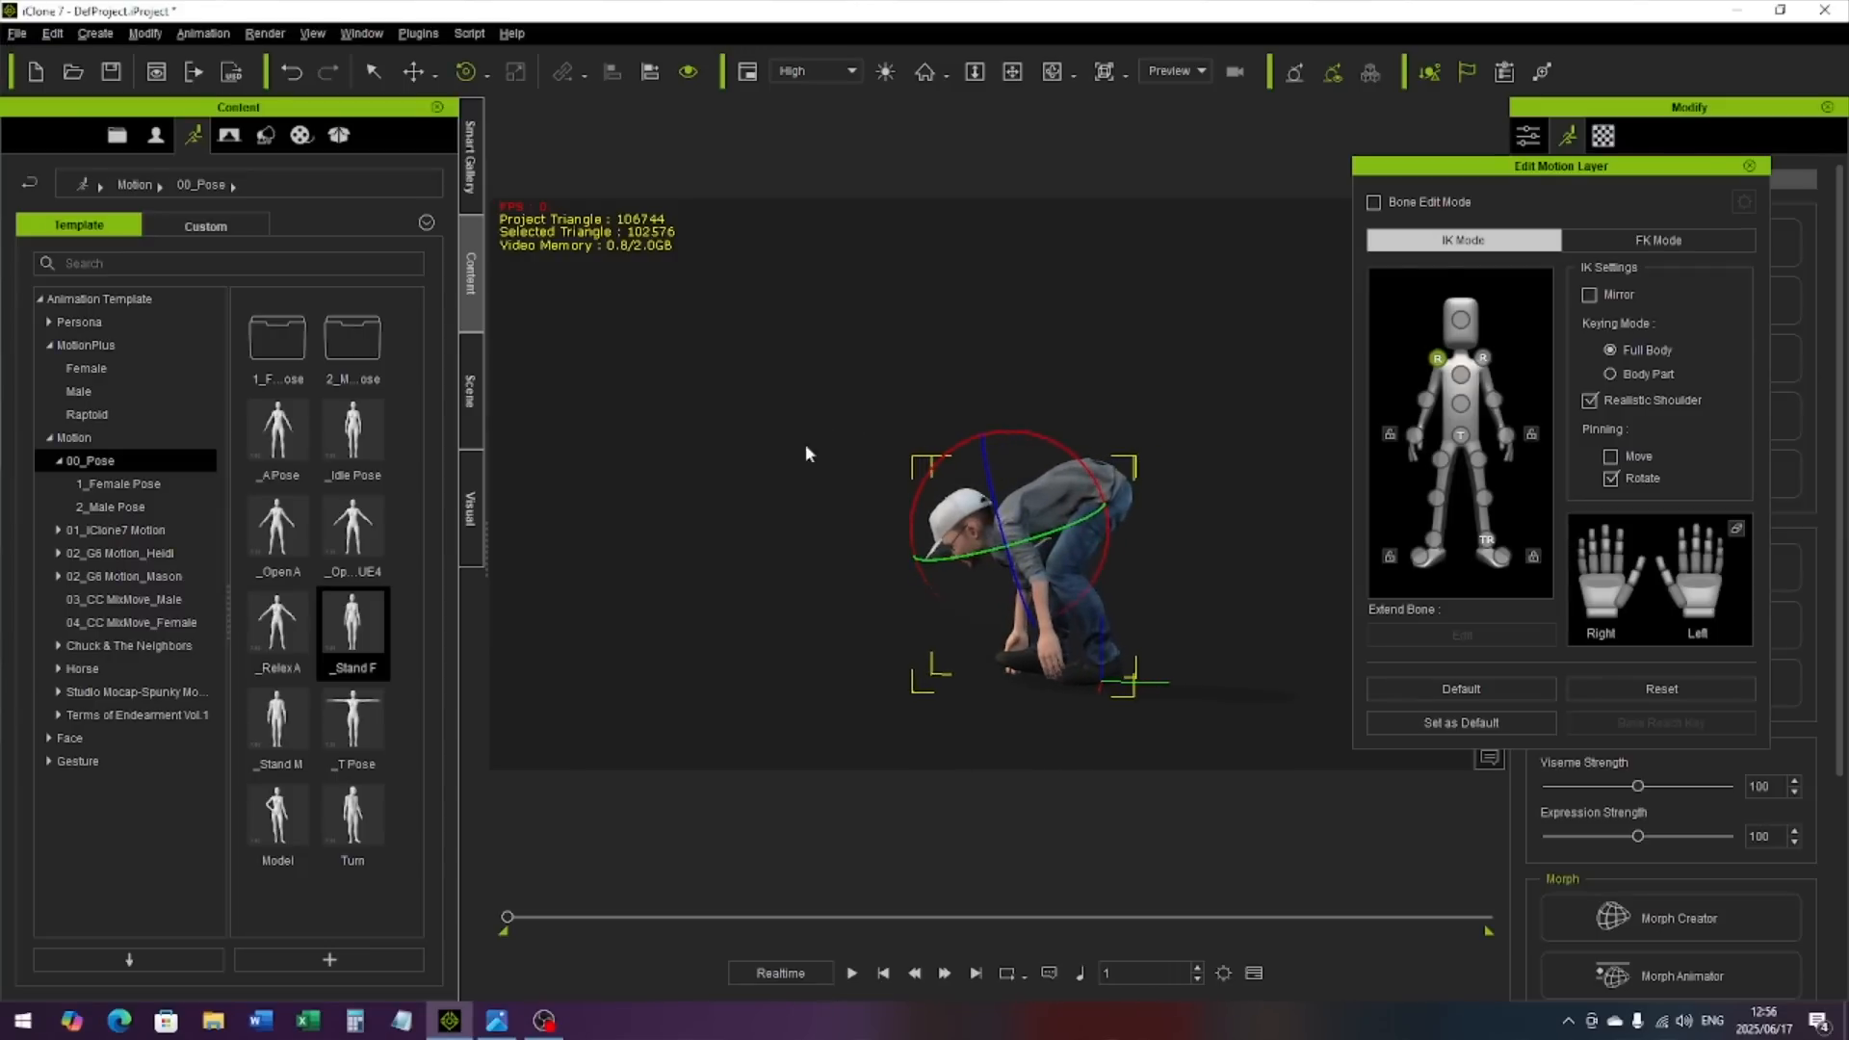
Step: Fine-tune the right foot's rotation to level it with the floor and close Edit Motion Layer
left_click(1434, 539)
left_click_drag(974, 608, 968, 616)
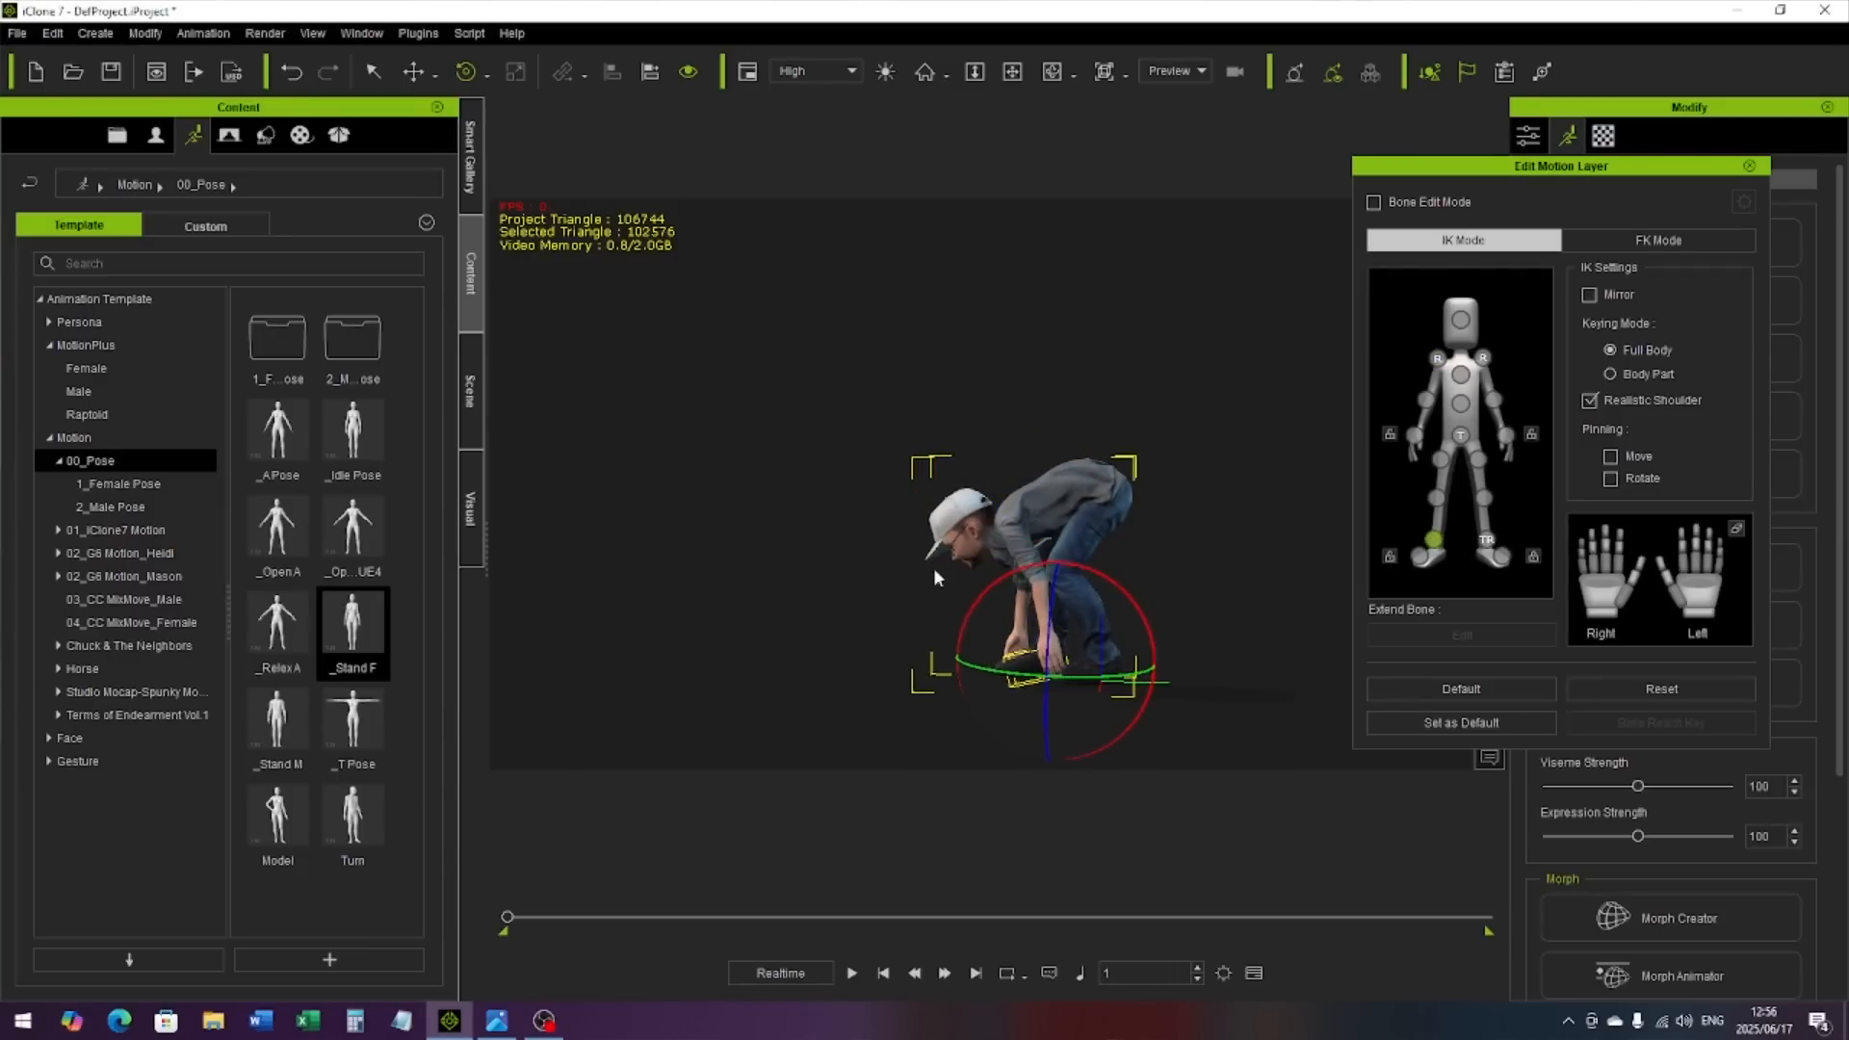
left_click(1750, 166)
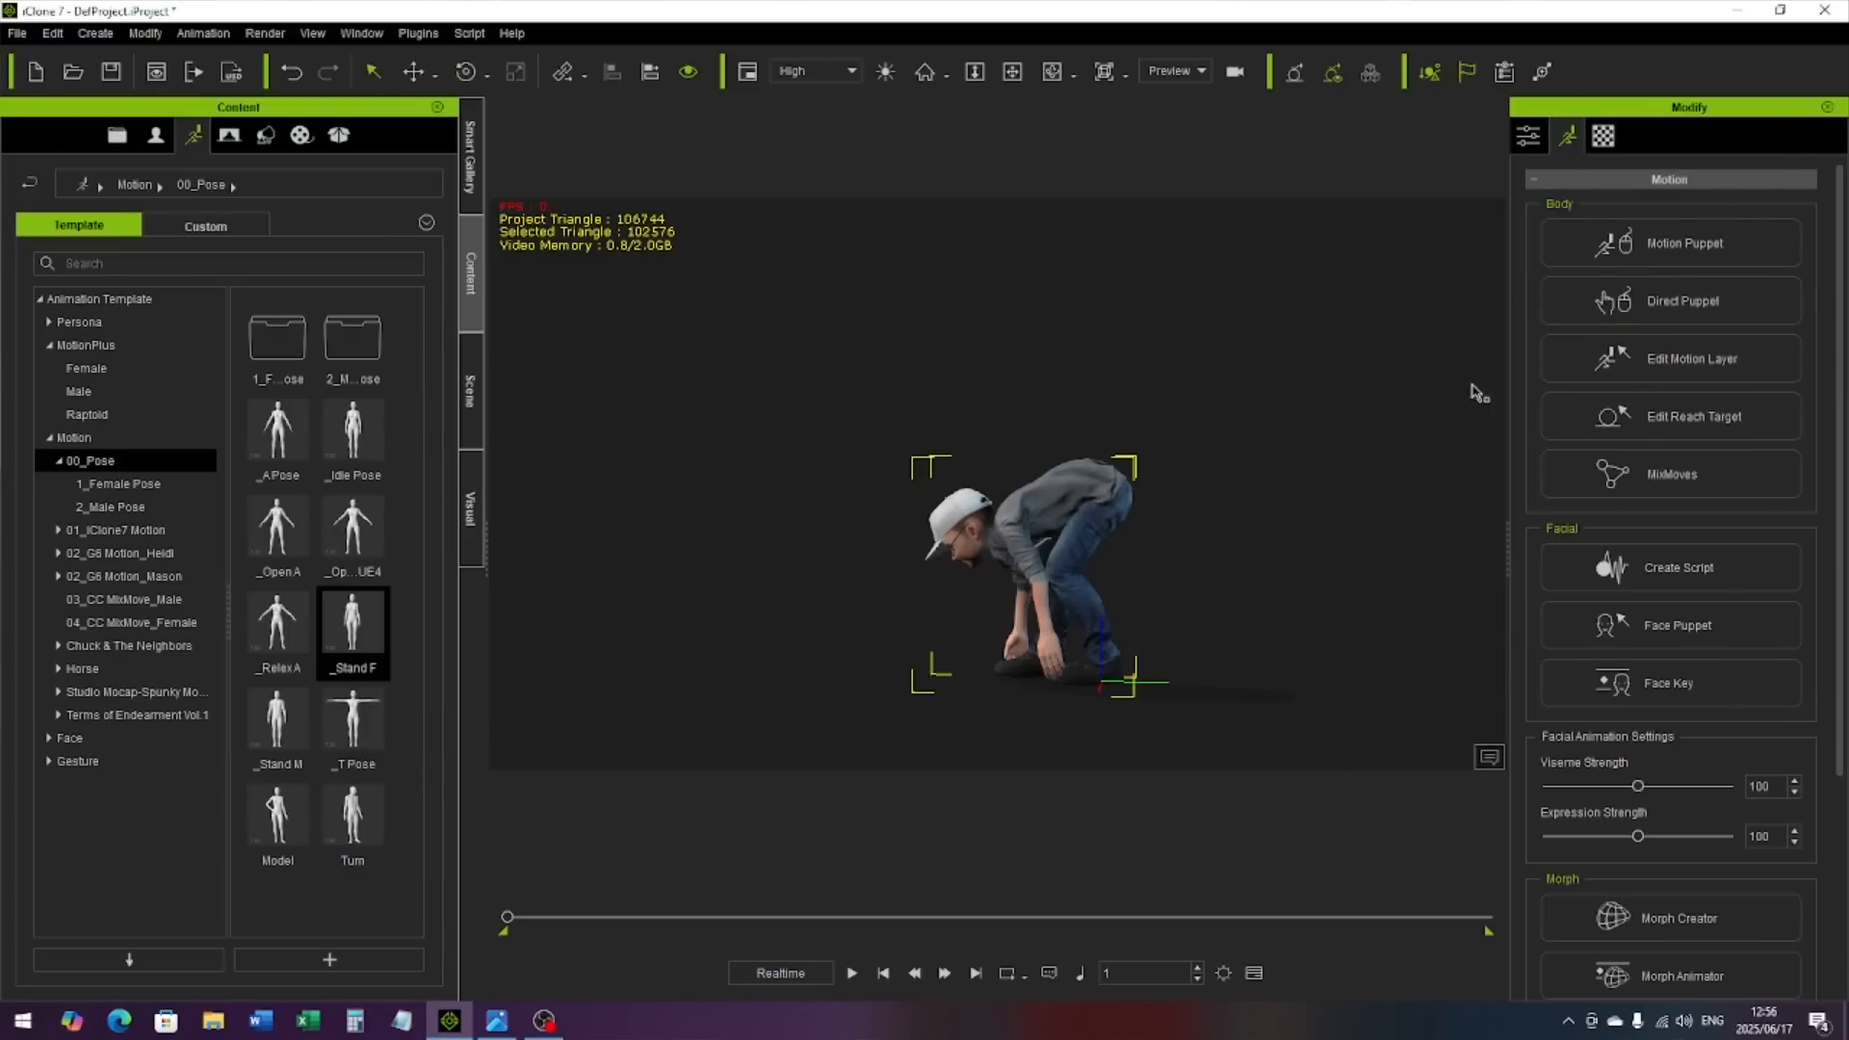
Step: Reopen Edit Motion Layer, rotate the left upper arm forward so that the hand reaches toward the front foot, and close the editor
left_click(1698, 404)
left_click(1702, 375)
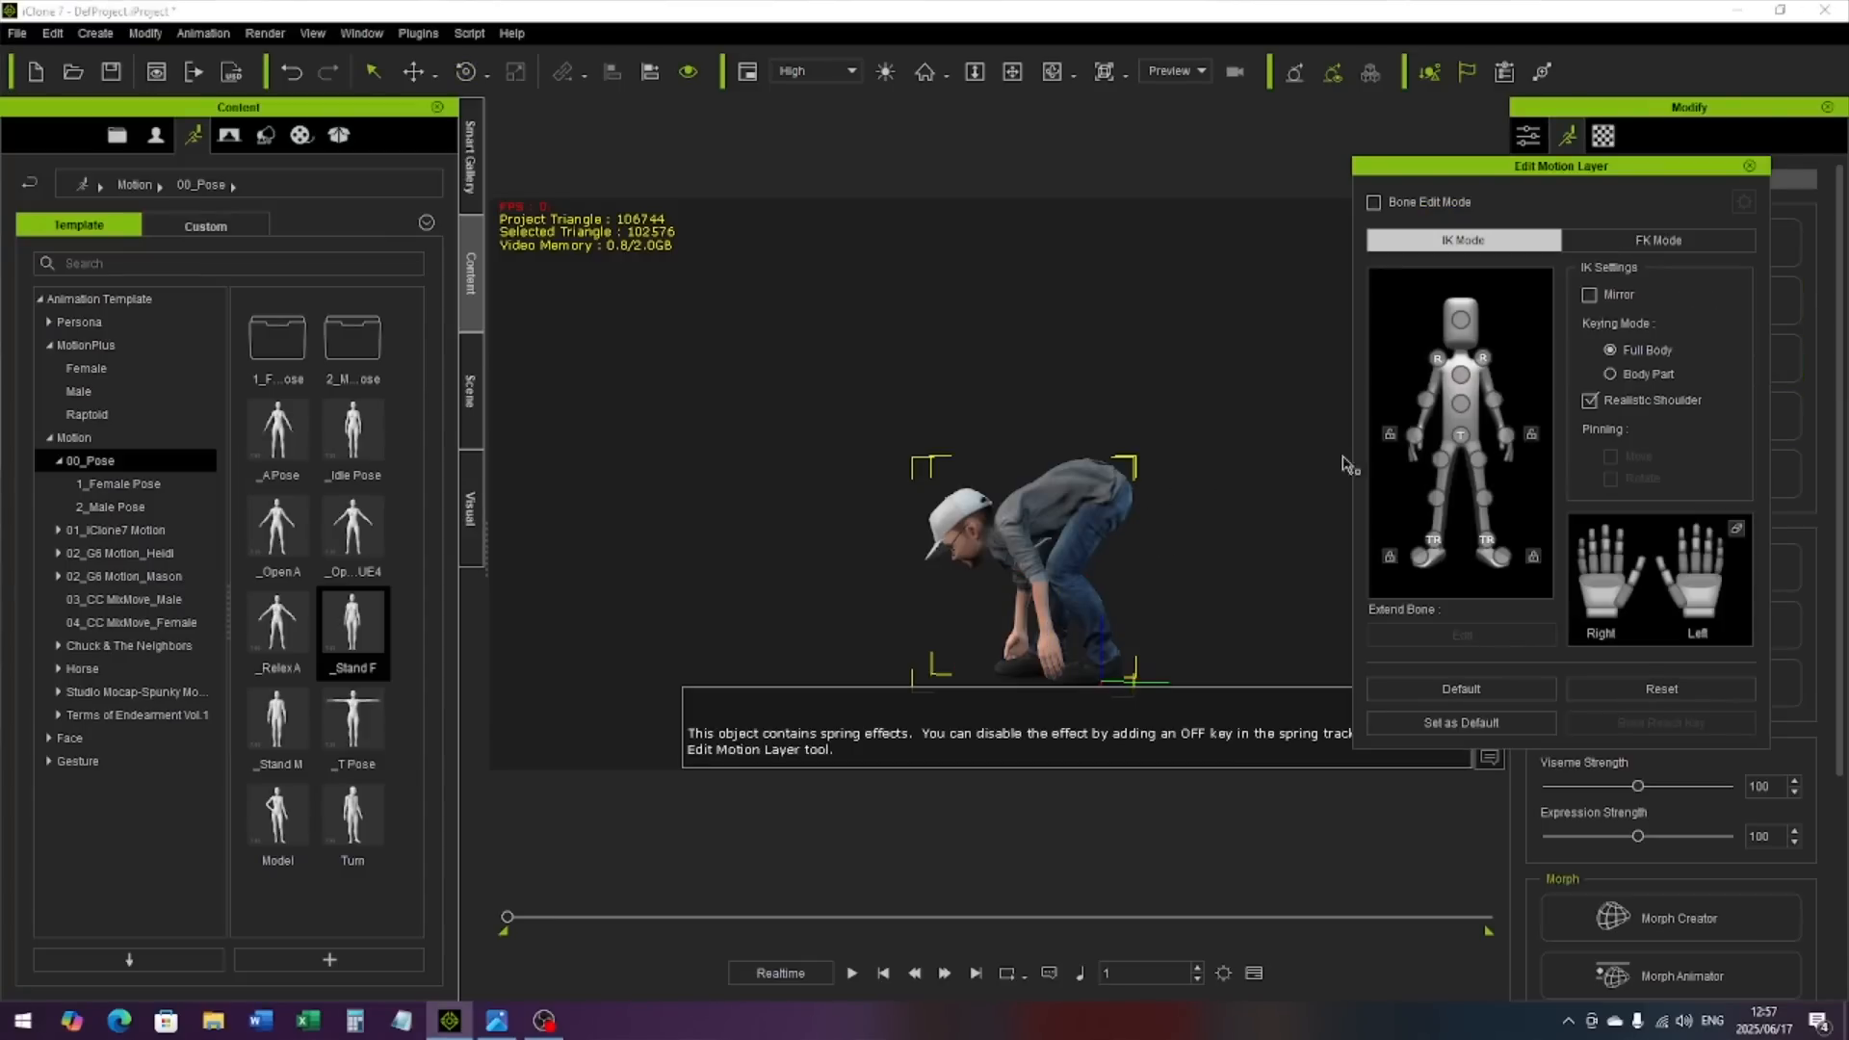
left_click(1483, 358)
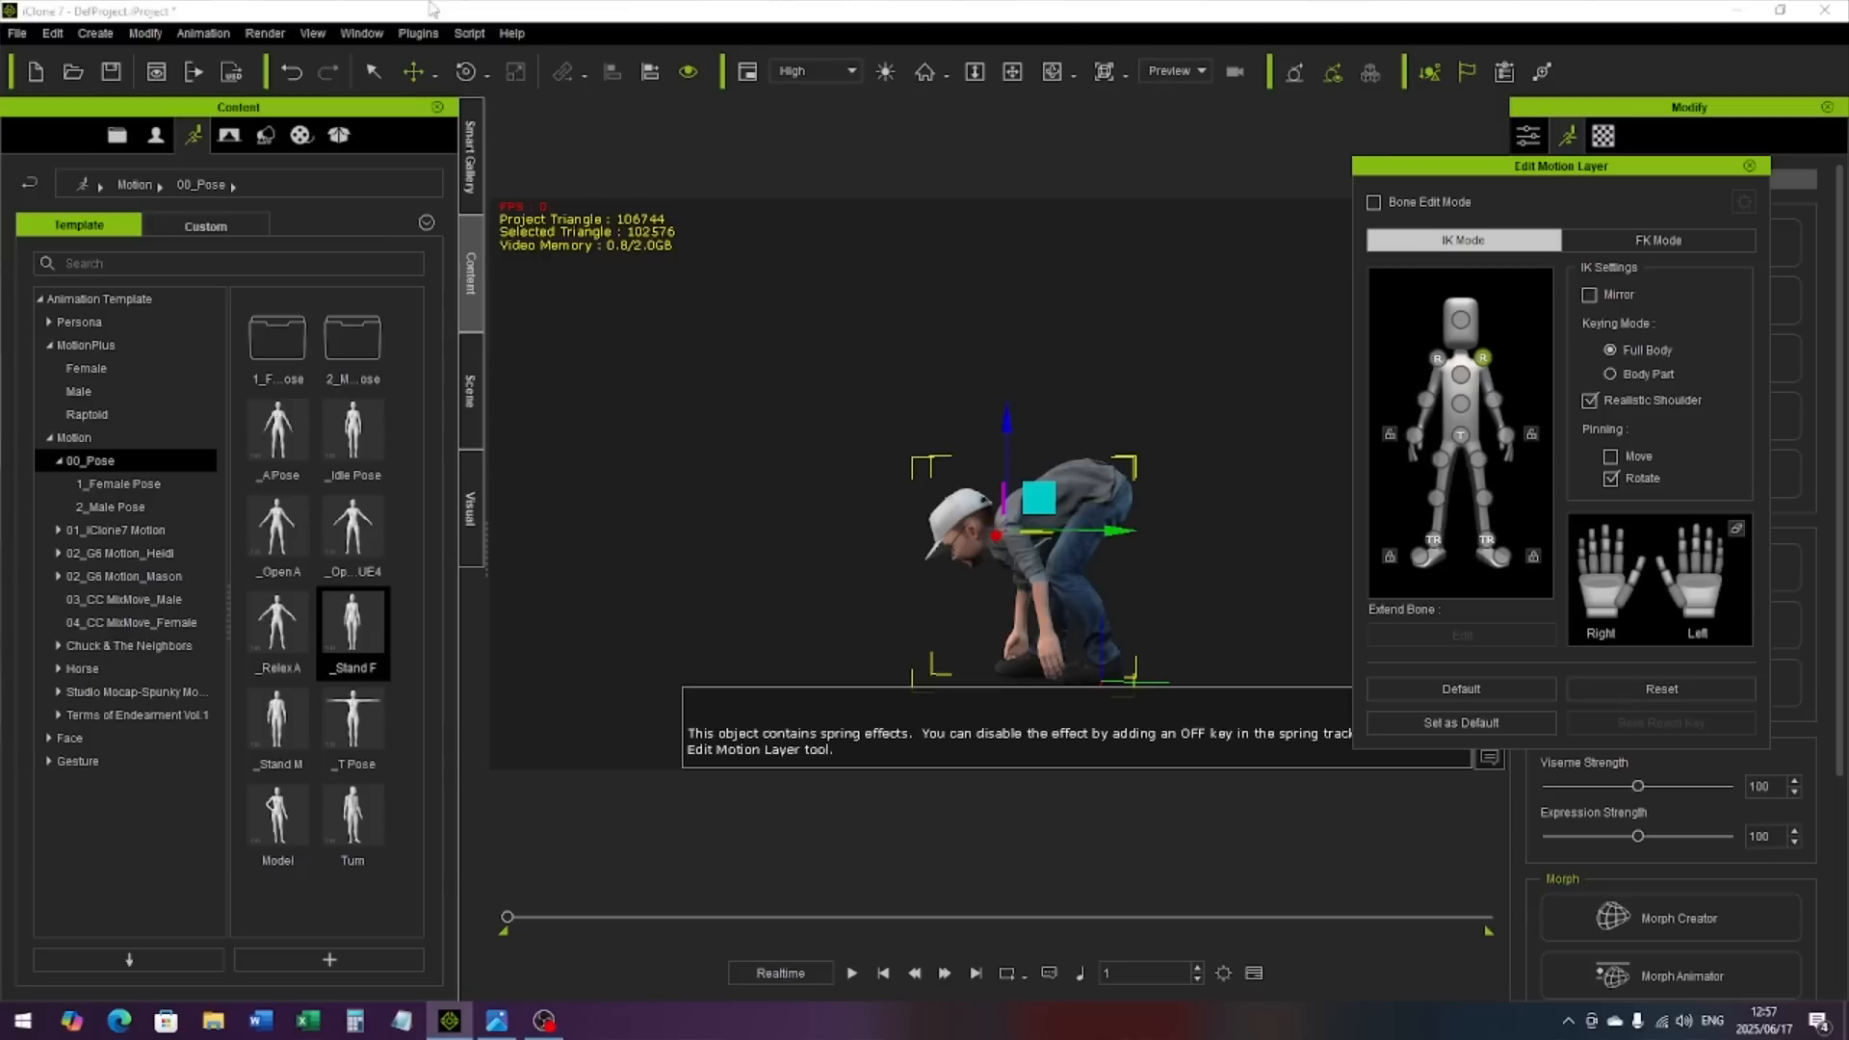
left_click(462, 76)
left_click_drag(1066, 448, 1069, 467)
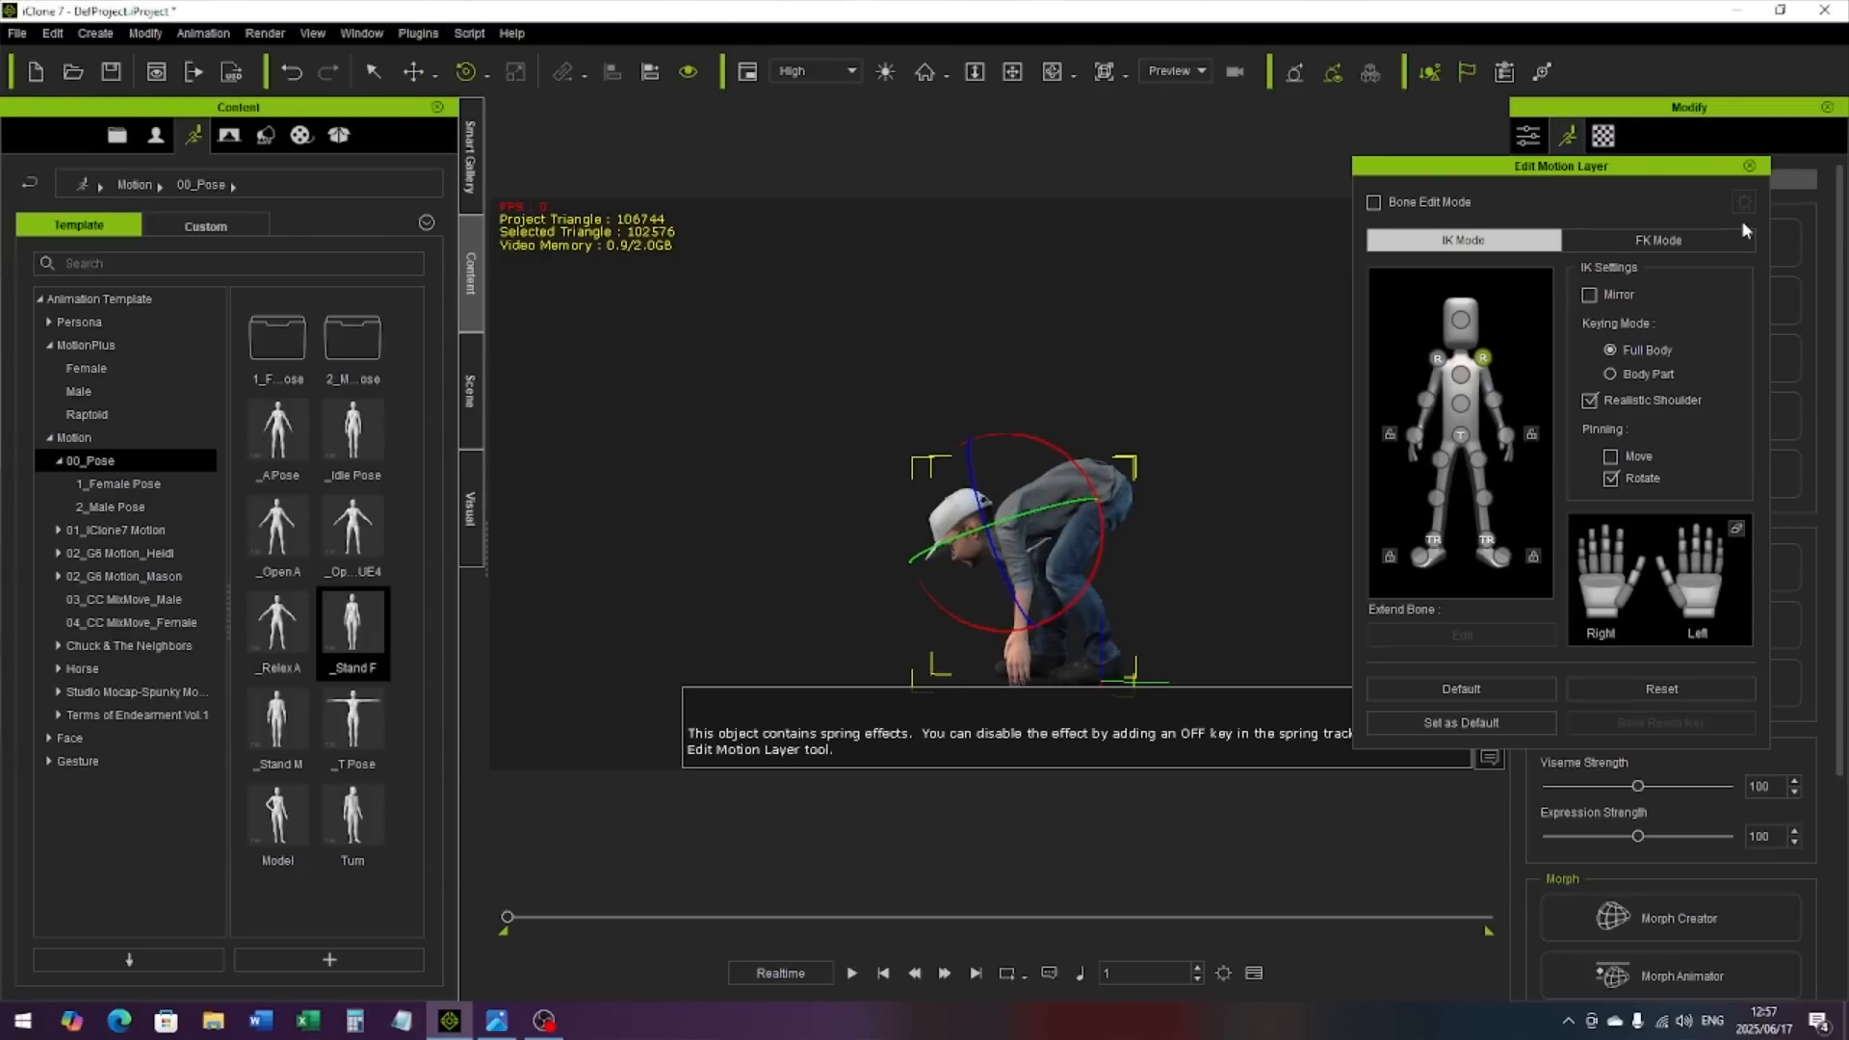
left_click(1748, 166)
middle_click_drag(1269, 507, 1250, 415)
right_click_drag(1254, 430, 1373, 425)
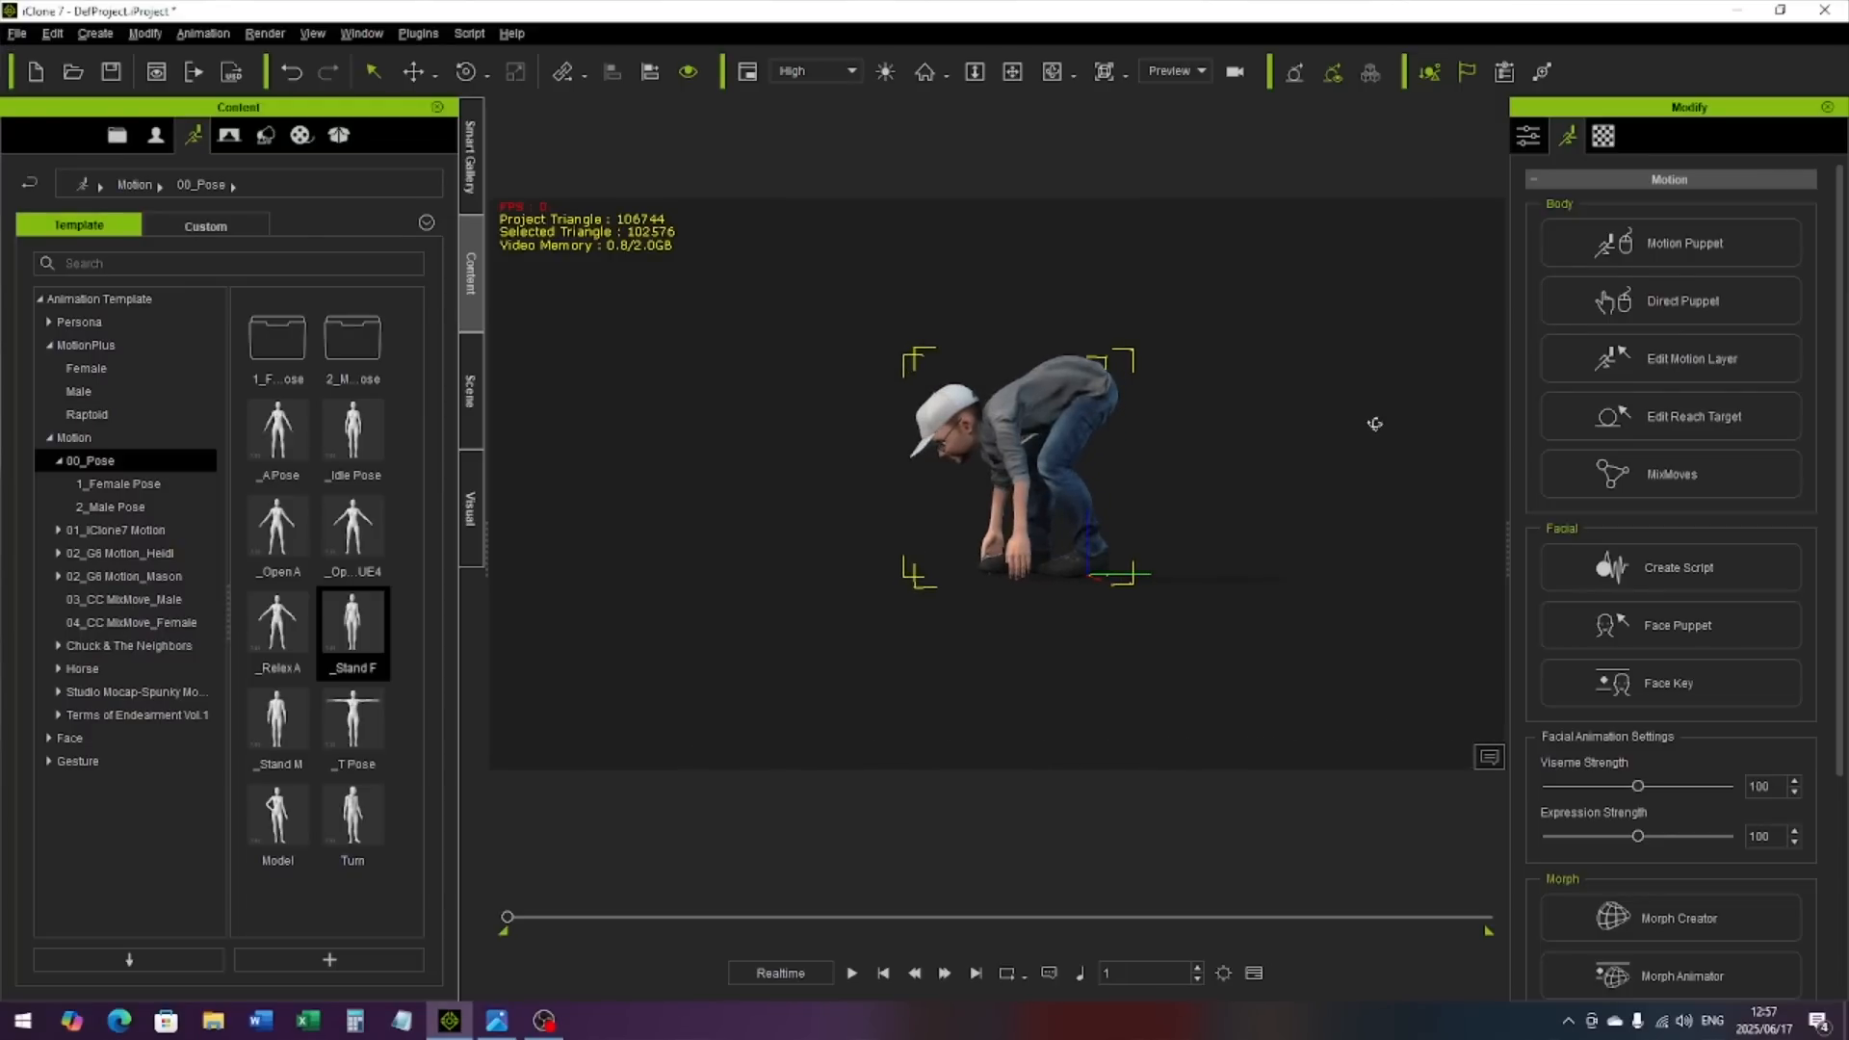